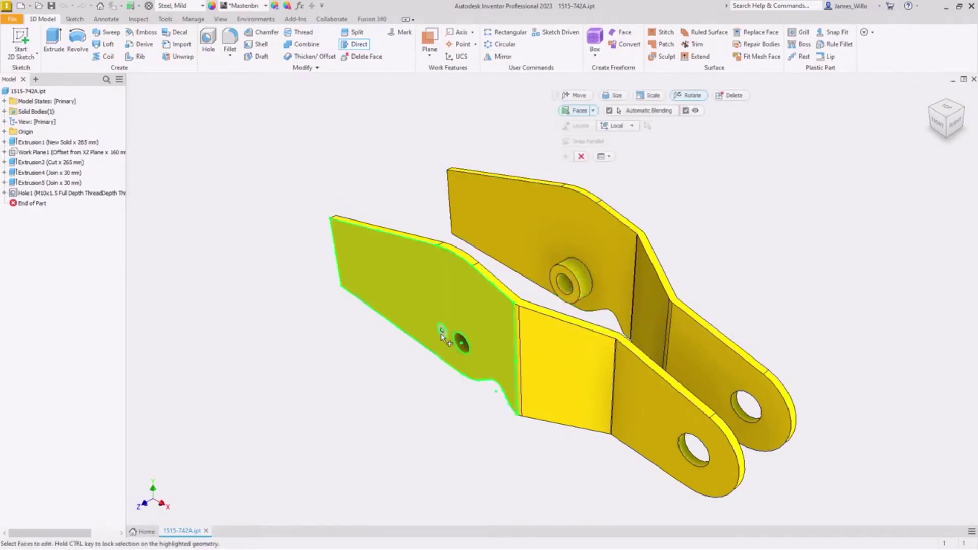
# Step: Rotate the large flat face of the near arm plate in part 1515-742A with Direct Edit
pyautogui.click(444, 301)
pyautogui.moveTo(444, 300); pyautogui.dragTo(473, 317)
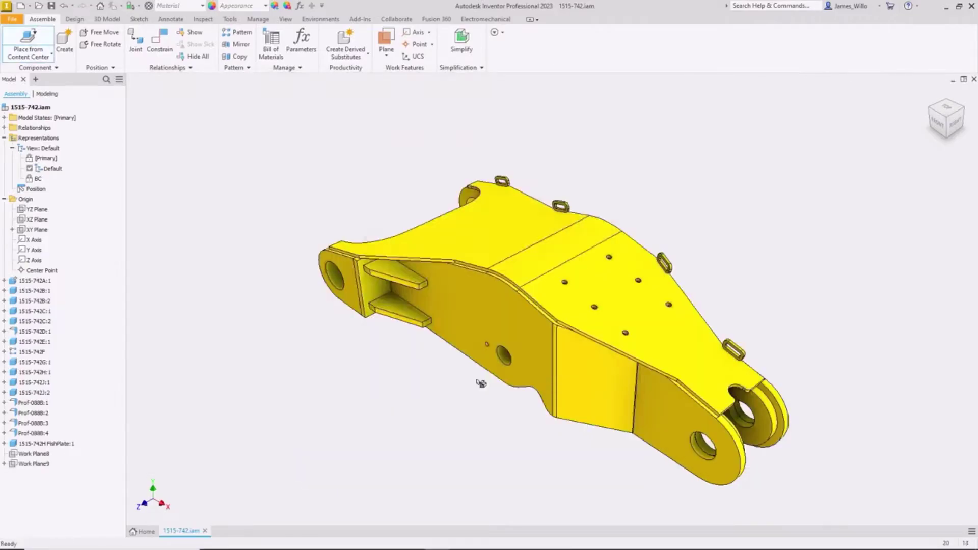
pyautogui.click(143, 57)
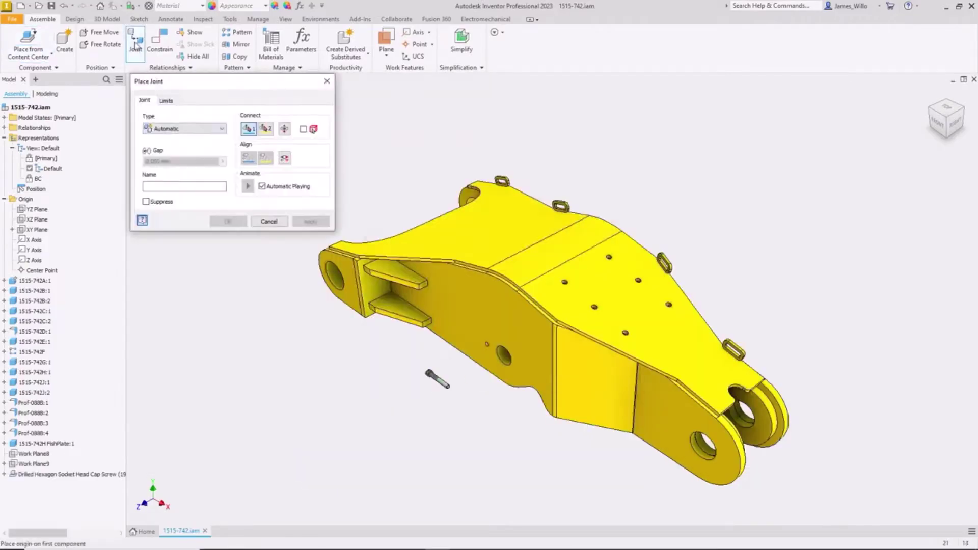
pyautogui.click(235, 222)
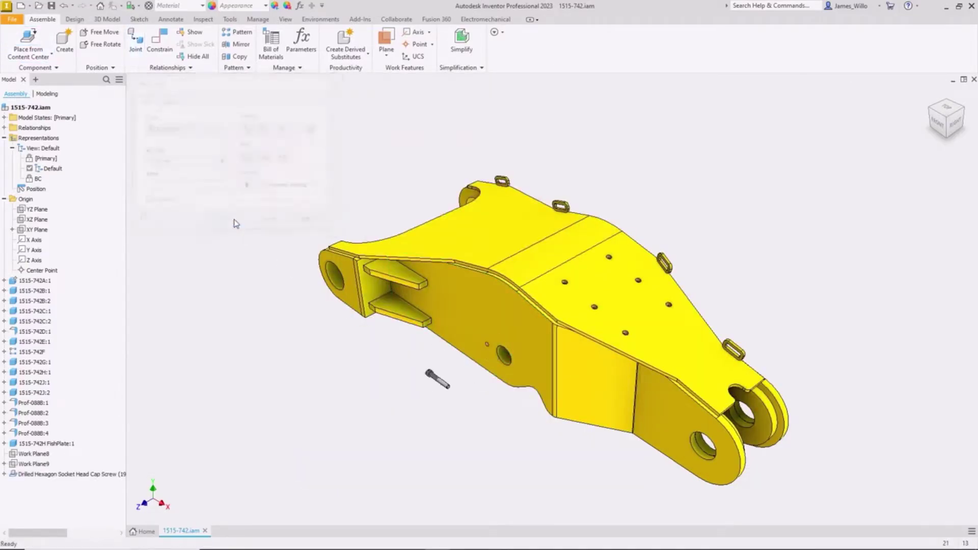
pyautogui.click(5, 474)
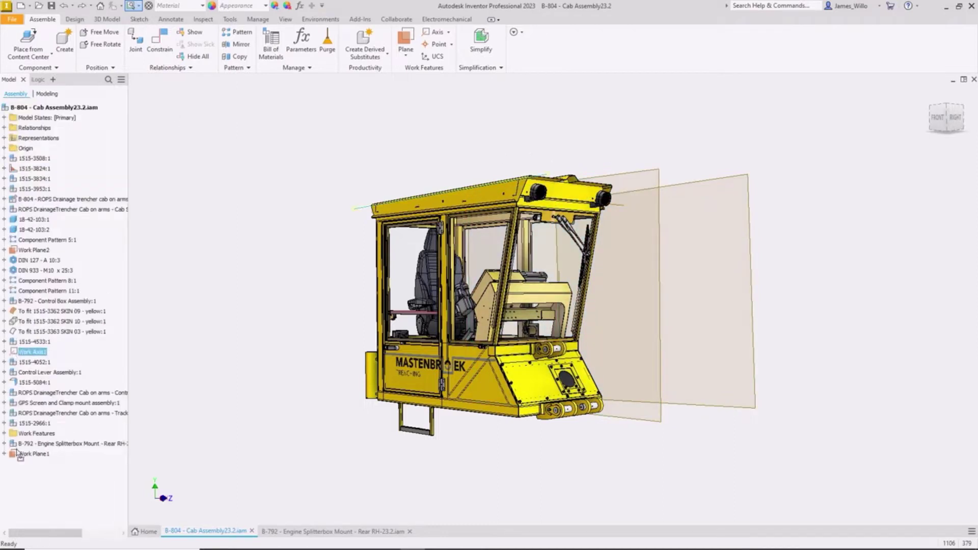
# Step: Reorder the cab assembly's model tree, moving the work axis and Work Plane2 down towards Work Plane1
pyautogui.moveTo(17, 452); pyautogui.dragTo(18, 453)
pyautogui.moveTo(30, 249); pyautogui.dragTo(16, 423)
# Step: Open the cab assembly's bill of materials to examine its model data
pyautogui.click(271, 43)
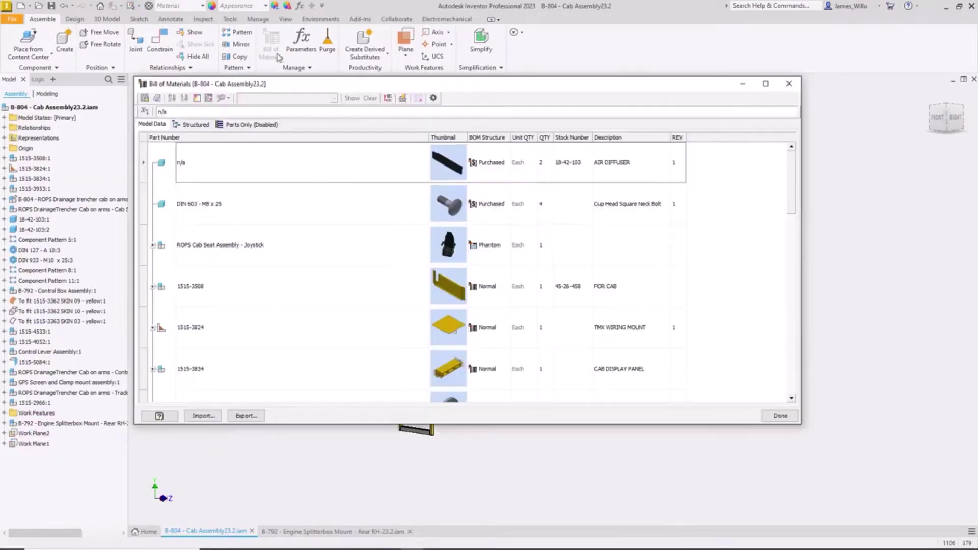
pyautogui.click(388, 98)
pyautogui.press('Escape')
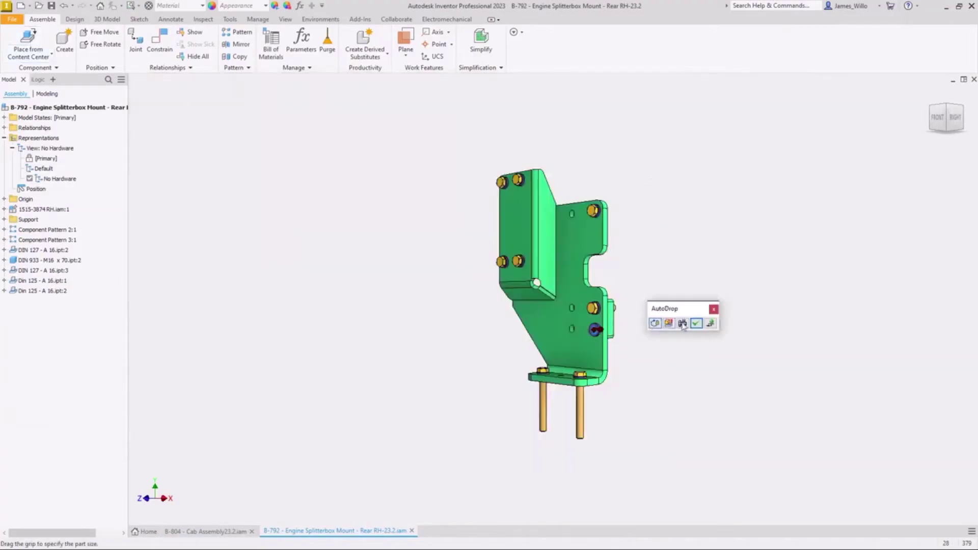
# Step: Place the bolts in the splitterbox mount's holes and pattern the fastener set in 2 columns spaced 75 mm
pyautogui.click(682, 324)
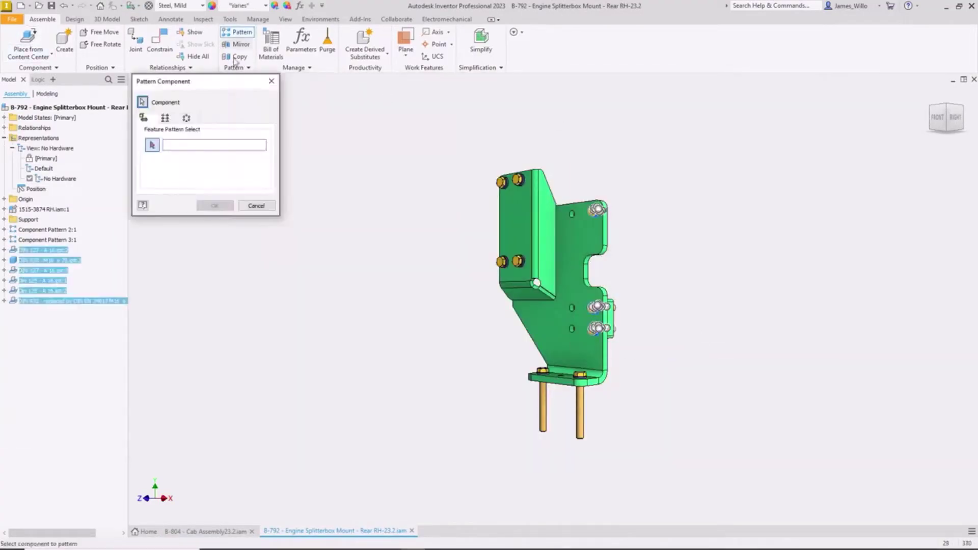
pyautogui.click(164, 118)
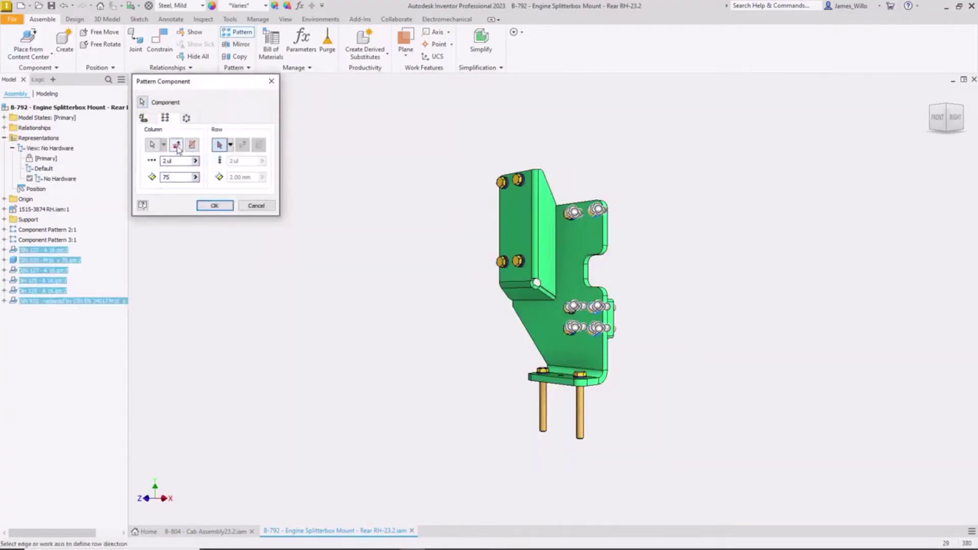
pyautogui.rightClick(69, 176)
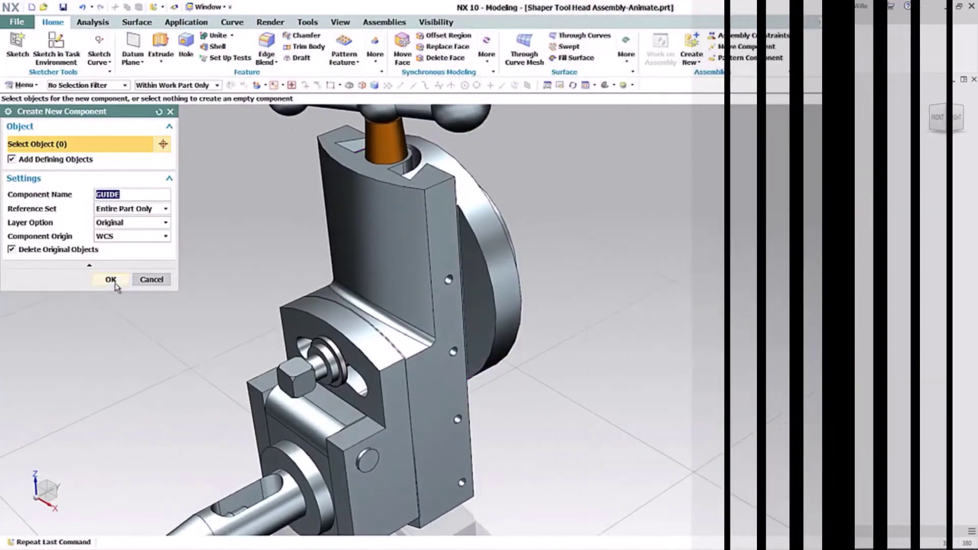
# Step: Switch to NX and create a new empty component named GUIDE with the WCS as its origin
pyautogui.click(111, 279)
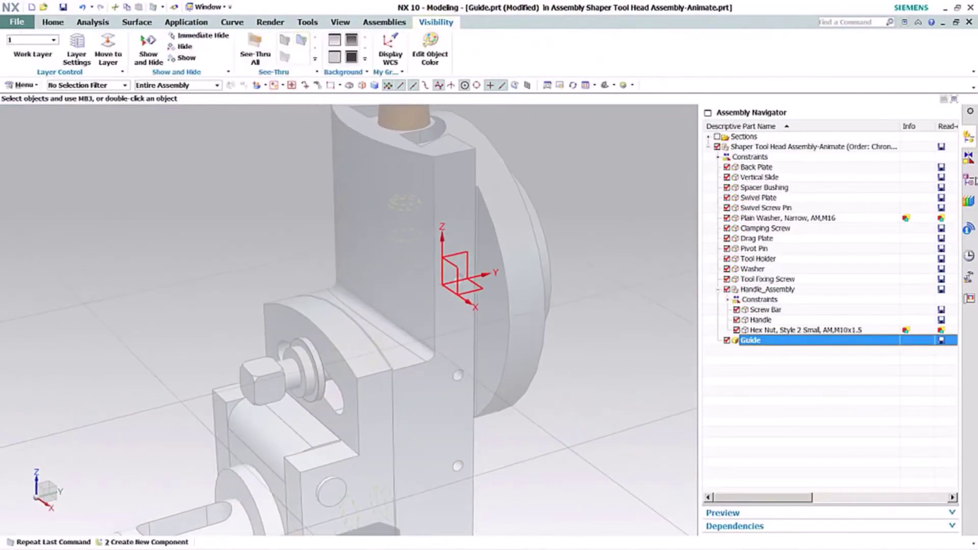
pyautogui.click(969, 201)
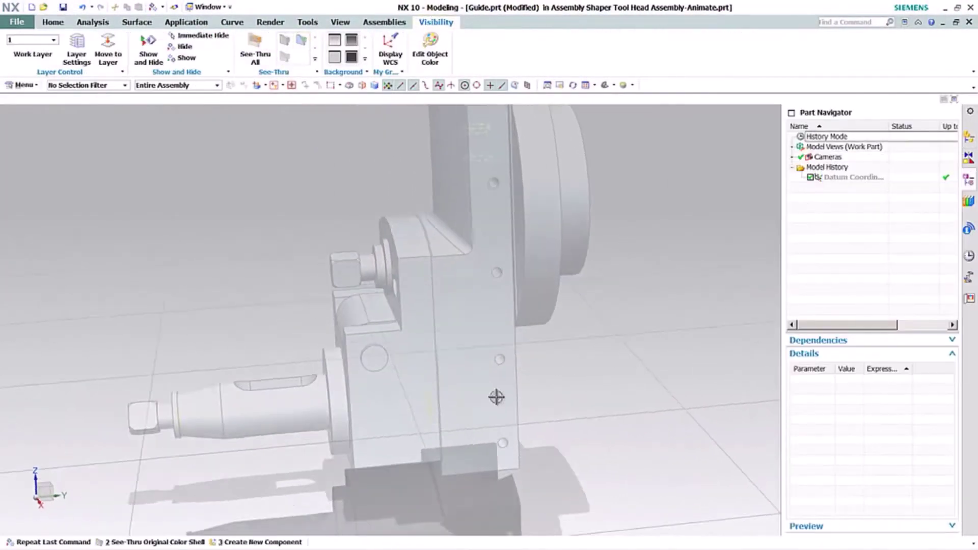
# Step: Create a sketch in the Guide part on the narrow side face of the Vertical Slide
pyautogui.click(53, 22)
pyautogui.click(54, 46)
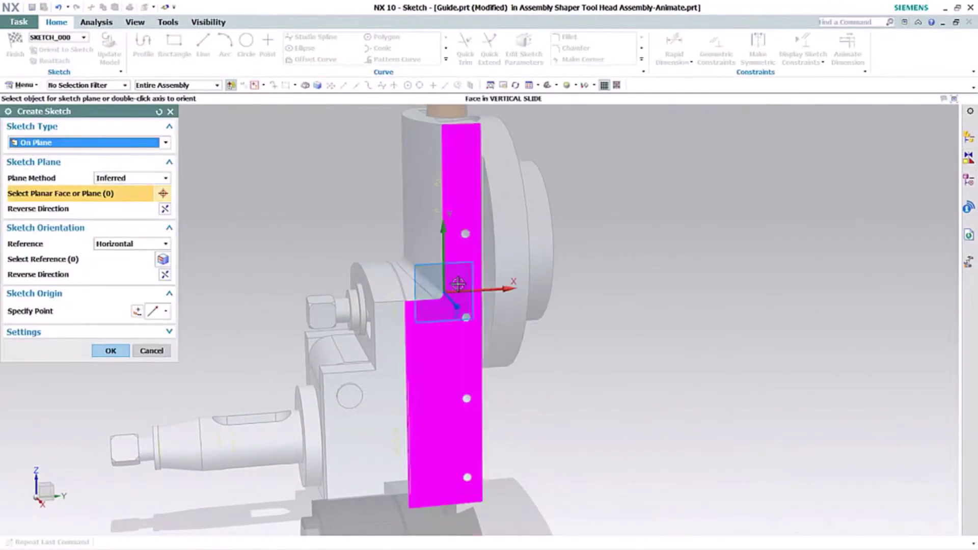
pyautogui.click(460, 282)
pyautogui.click(111, 350)
# Step: Sketch a tall rectangle beside the Vertical Slide's side face and begin aligning it with geometric constraints
pyautogui.click(174, 43)
pyautogui.click(388, 222)
pyautogui.click(484, 397)
pyautogui.click(716, 51)
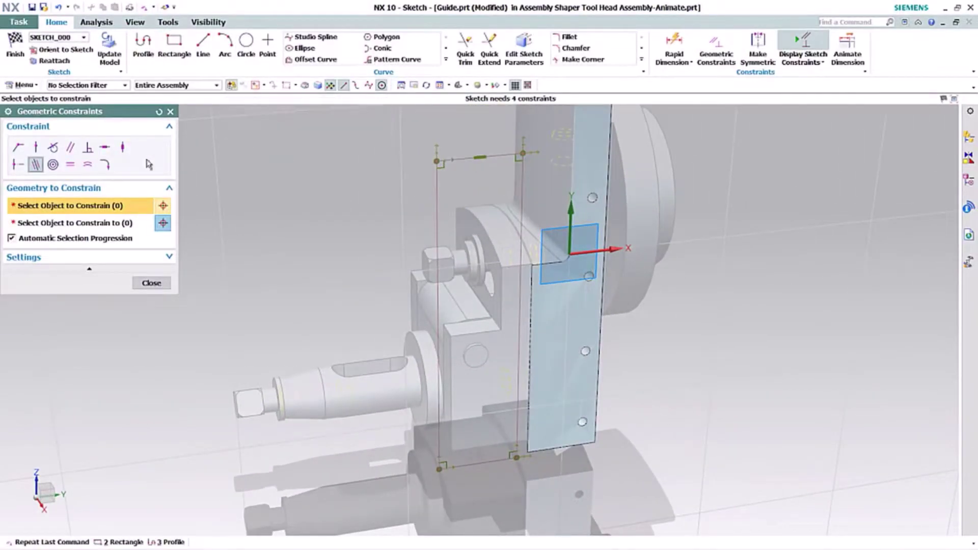
pyautogui.scroll(5, 560, 408)
pyautogui.click(560, 408)
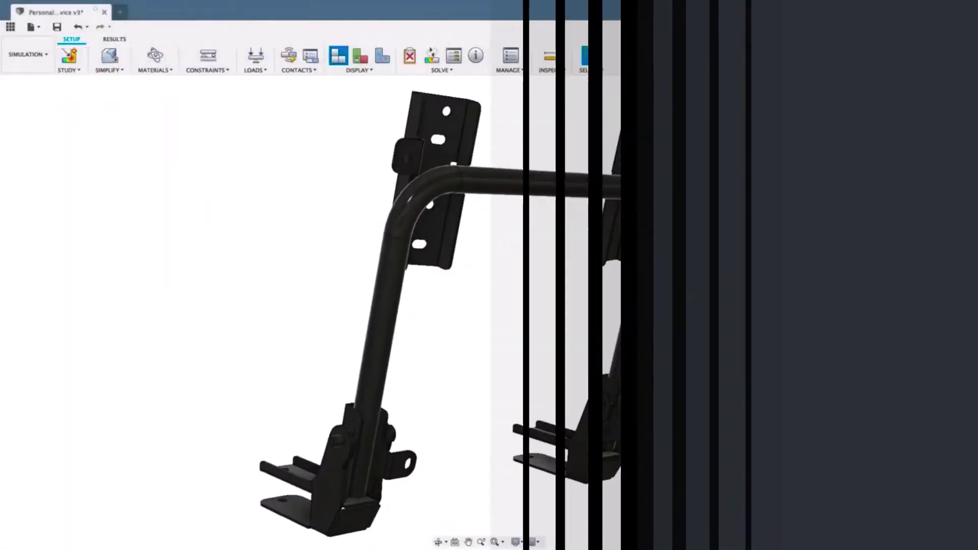
# Step: Switch to Fusion 360 and add a structural constraint to the lower brackets in Study 12 - Static Stress
pyautogui.click(208, 58)
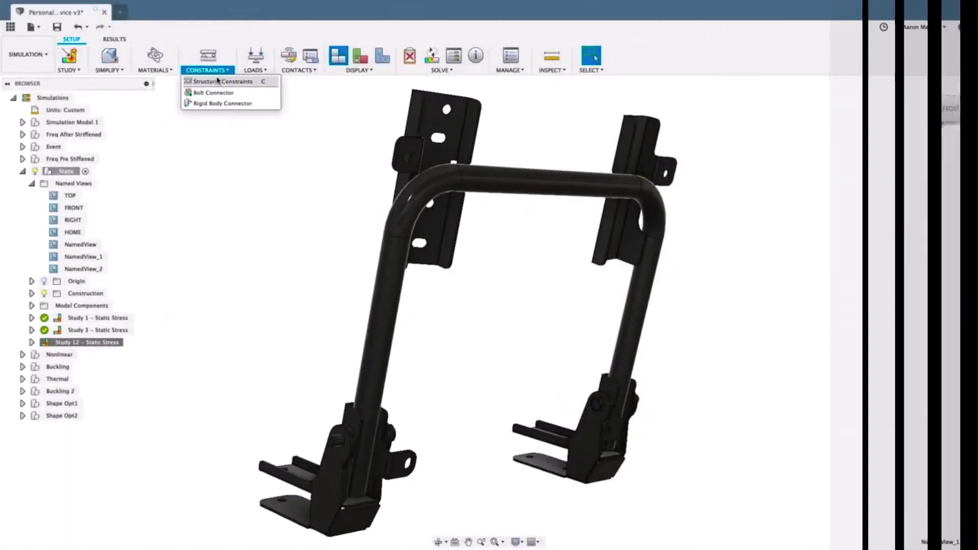
pyautogui.click(219, 80)
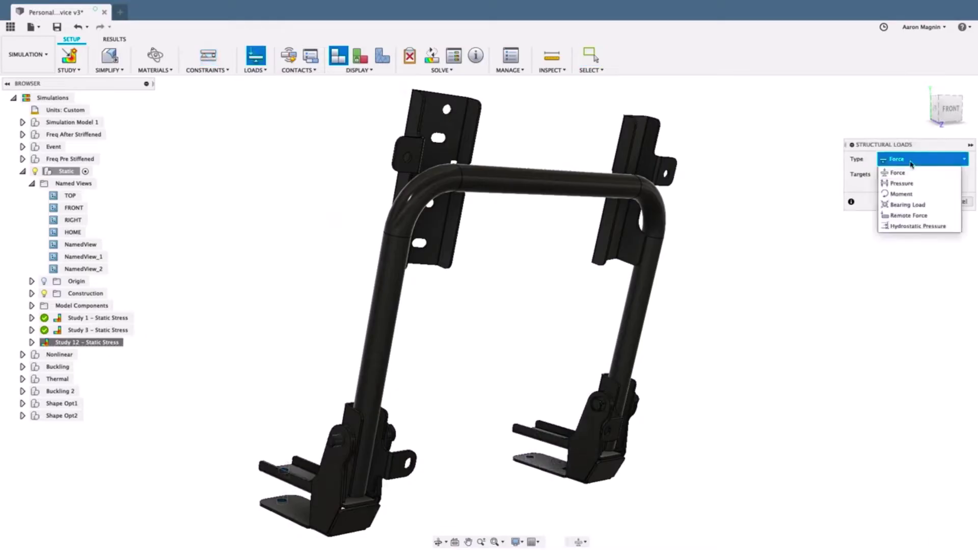
# Step: Apply a structural force load to the front faces of the two upper mounting plates
pyautogui.click(430, 153)
pyautogui.click(619, 188)
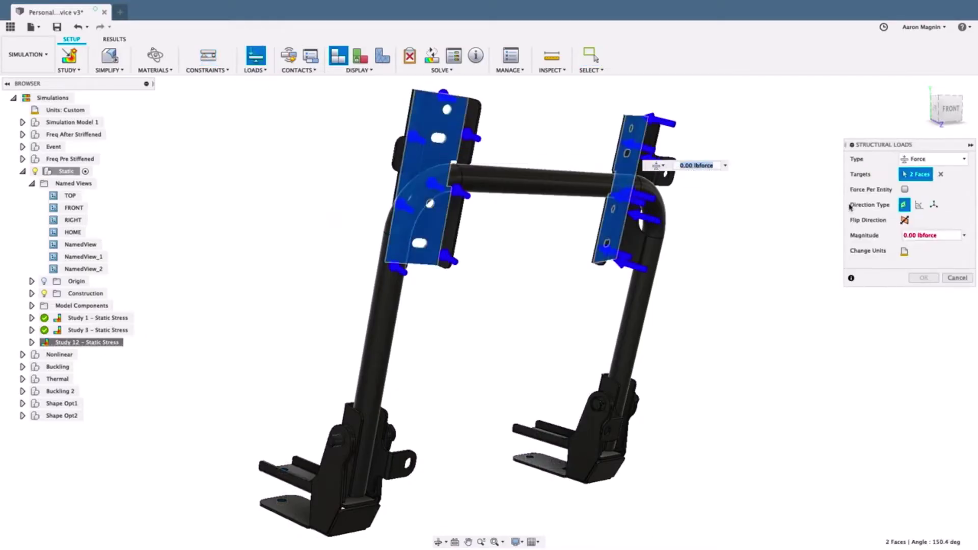
pyautogui.press('Return')
# Step: Check the degrees of freedom and generate automatic contacts with a 0.004 in detection tolerance for solids
pyautogui.click(364, 60)
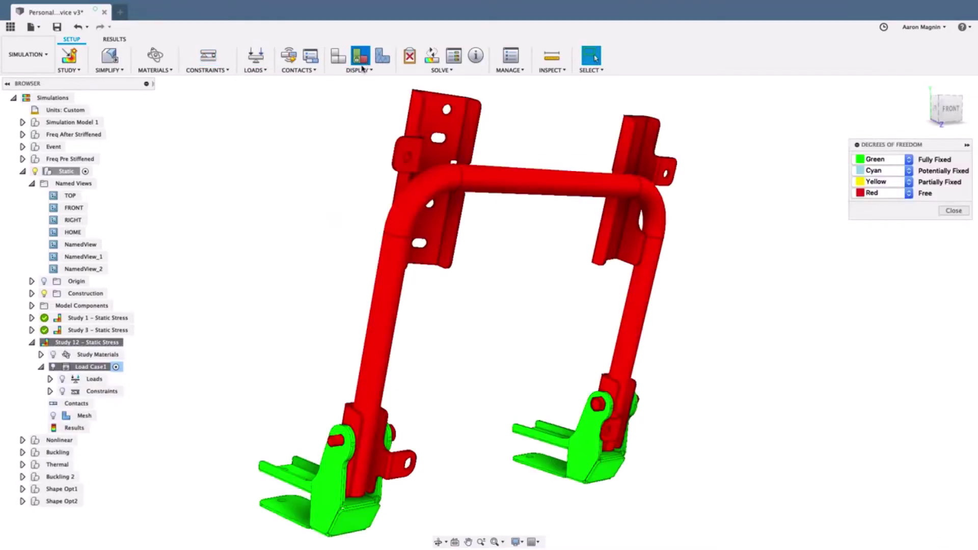
pyautogui.click(289, 56)
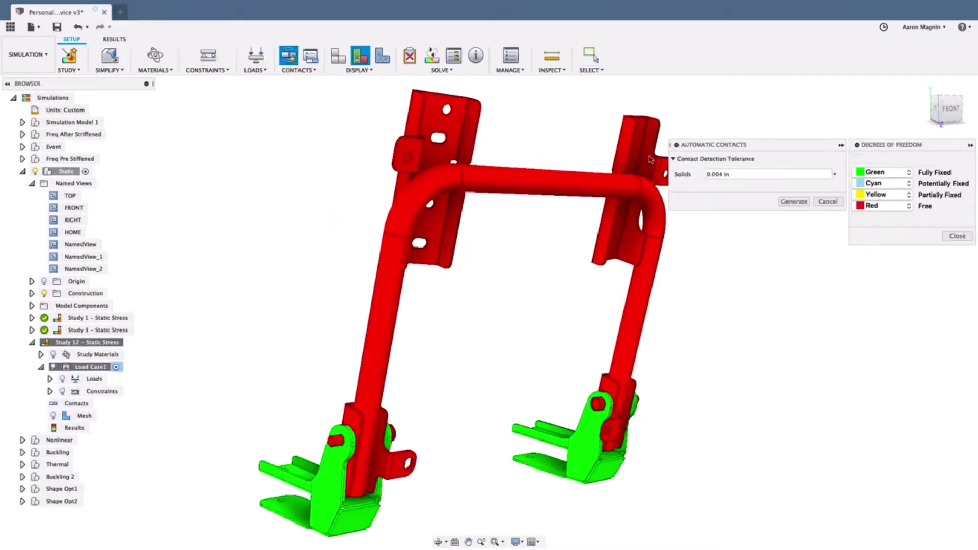
pyautogui.click(791, 202)
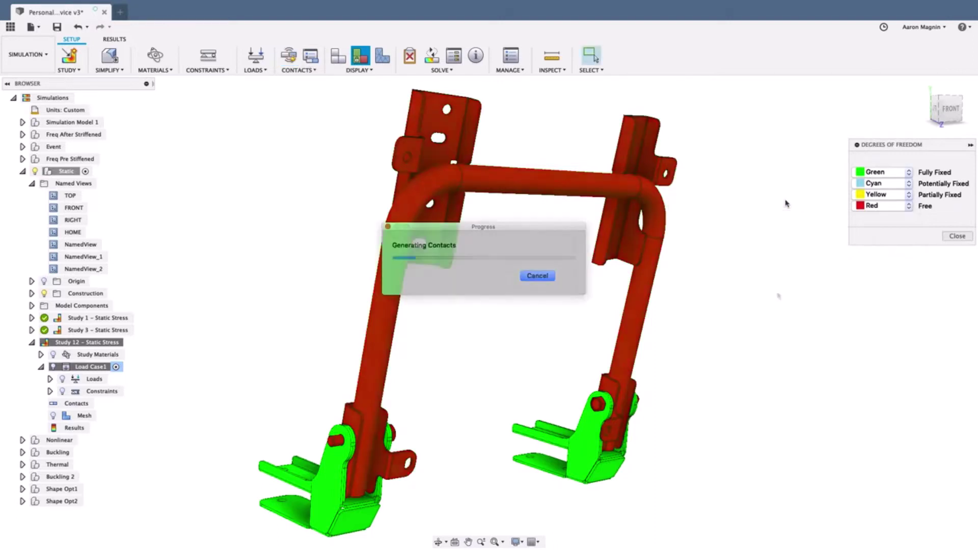
pyautogui.click(950, 237)
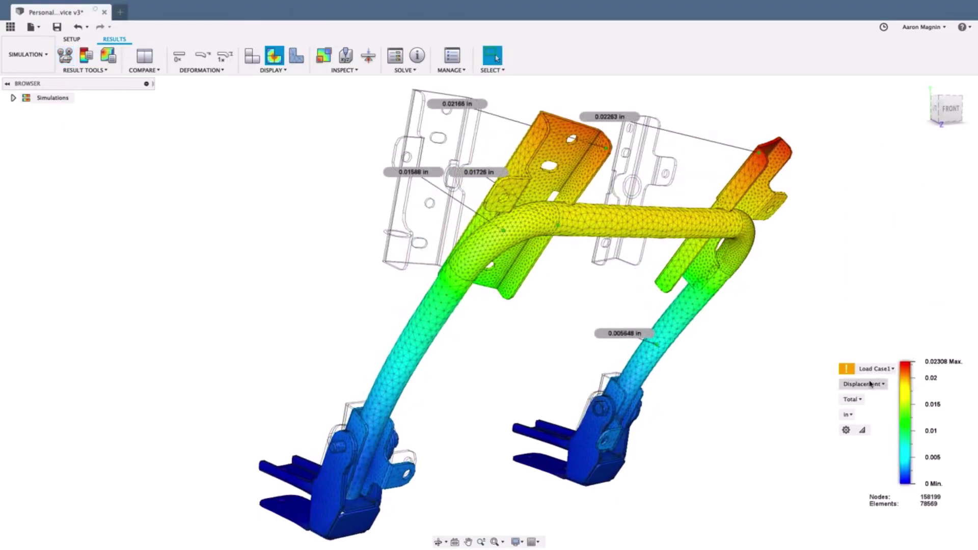
# Step: Choose a different result quantity to view in place of displacement for Load Case1
pyautogui.click(870, 383)
pyautogui.click(864, 406)
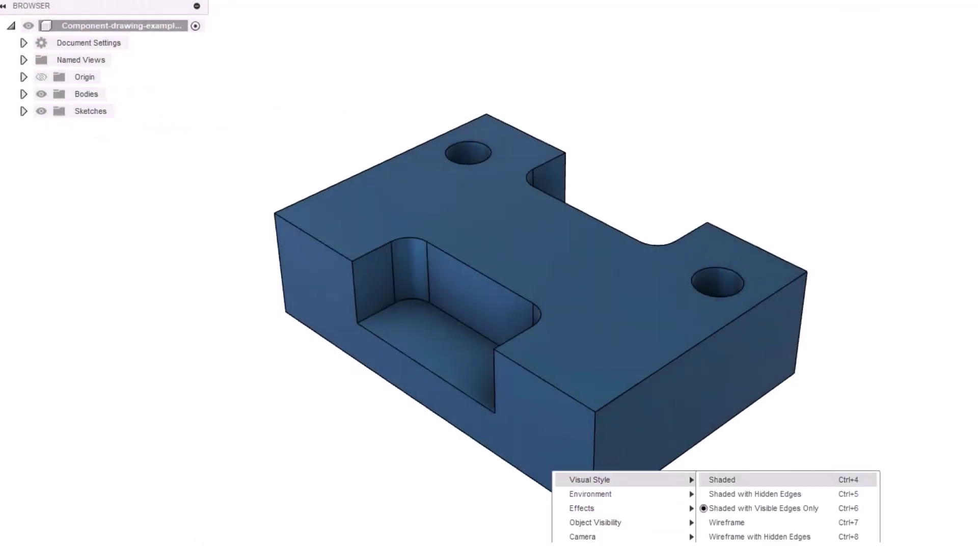
# Step: Change the visual style of the pocketed block to Wireframe
pyautogui.press('Down')
pyautogui.press('Down')
pyautogui.press('Down')
pyautogui.press('Return')
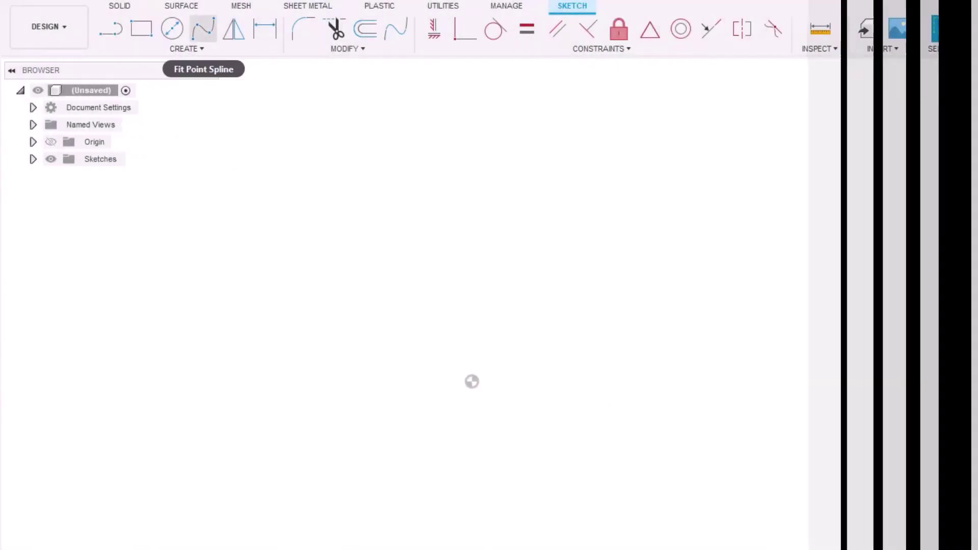
# Step: Draw a rising five-point fit point spline in the sketch and turn on its curvature display
pyautogui.click(203, 29)
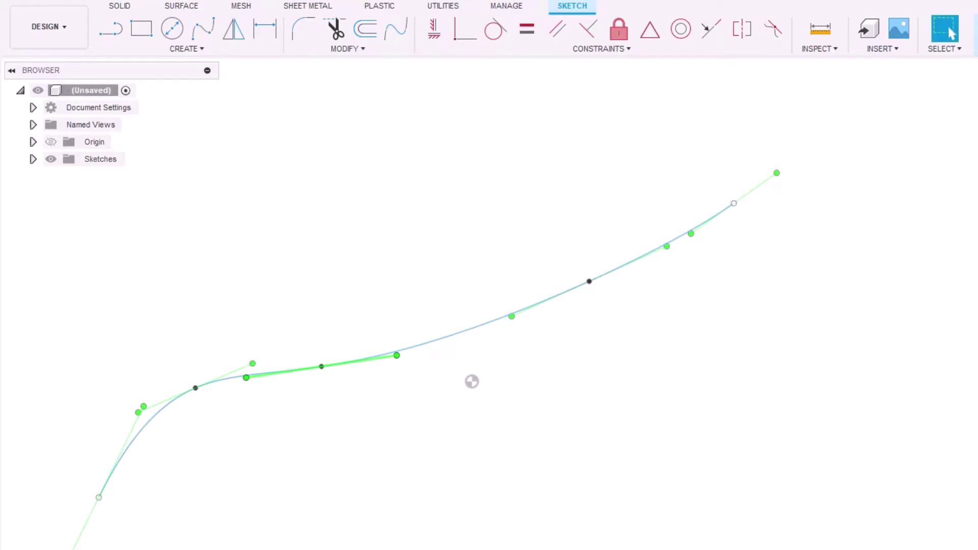
pyautogui.rightClick(346, 358)
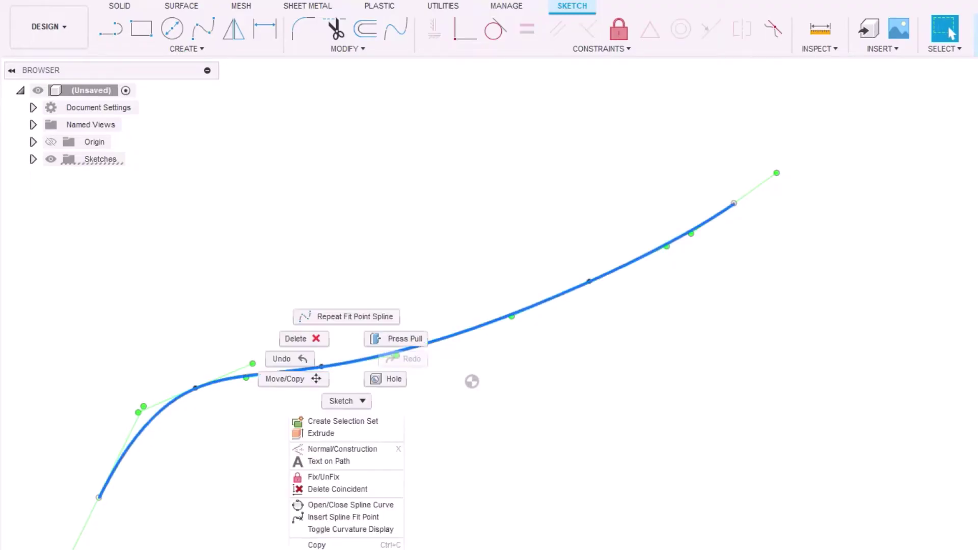
pyautogui.click(346, 529)
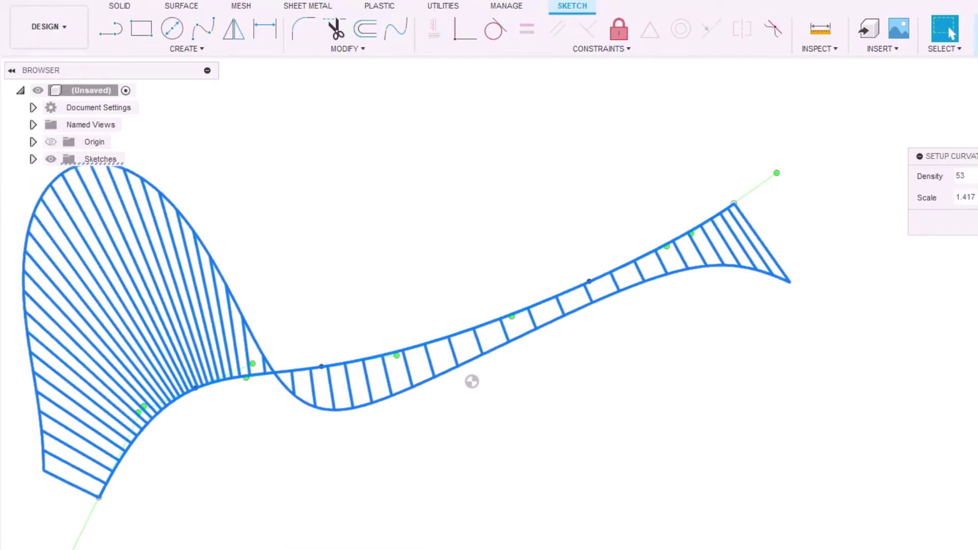
pyautogui.click(950, 33)
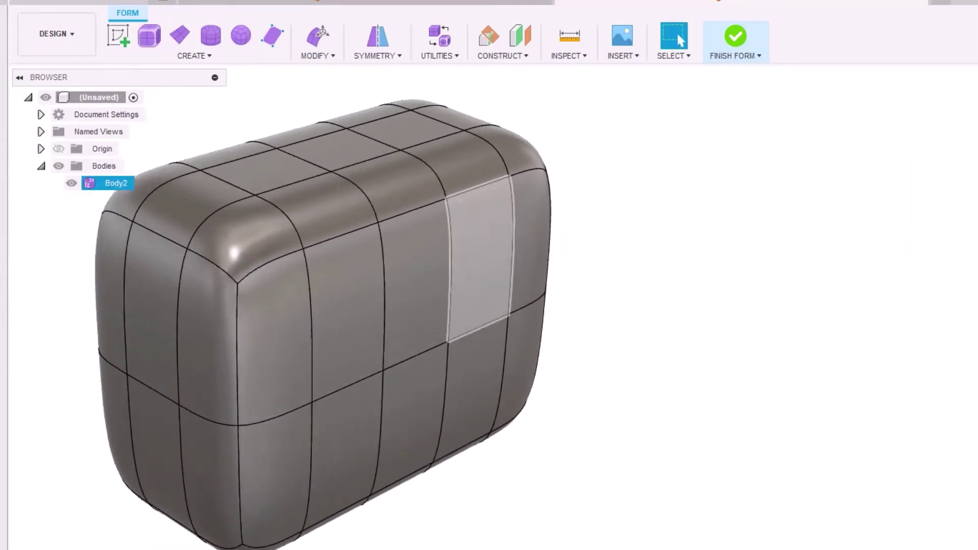
# Step: Use Edit Form to pull an upper vertical edge on the long side of the rounded box form
pyautogui.click(318, 38)
pyautogui.click(326, 70)
pyautogui.click(383, 306)
pyautogui.moveTo(375, 297); pyautogui.dragTo(508, 338)
# Step: Move the neighbouring vertical edge of the box form downward and select further form geometry for shaping
pyautogui.click(447, 220)
pyautogui.moveTo(448, 224); pyautogui.dragTo(445, 263)
pyautogui.keyDown('shift'); pyautogui.moveTo(446, 263); pyautogui.dragTo(305, 224, button='middle'); pyautogui.keyUp('shift')
pyautogui.click(458, 212)
pyautogui.keyDown('shift'); pyautogui.moveTo(458, 212); pyautogui.dragTo(291, 418, button='middle'); pyautogui.keyUp('shift')
pyautogui.click(255, 408)
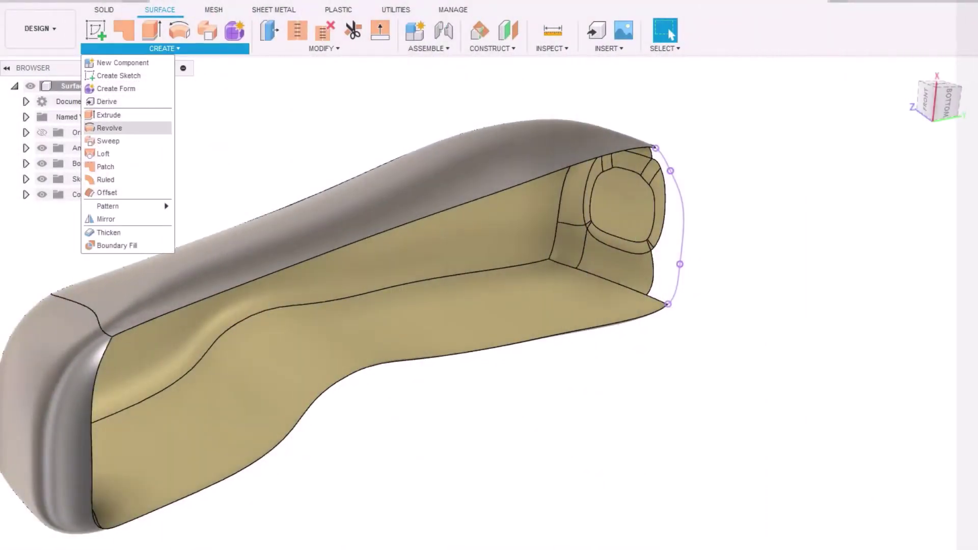
# Step: Loft a surface from the Sketch4 curve to the opposite end edge, using the long upper and lower edges as rails
pyautogui.click(103, 153)
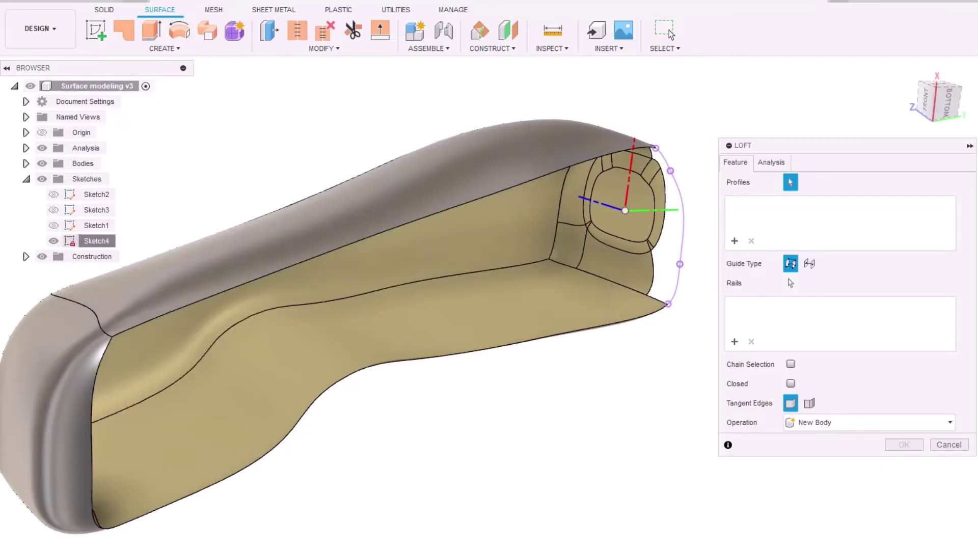
pyautogui.click(668, 164)
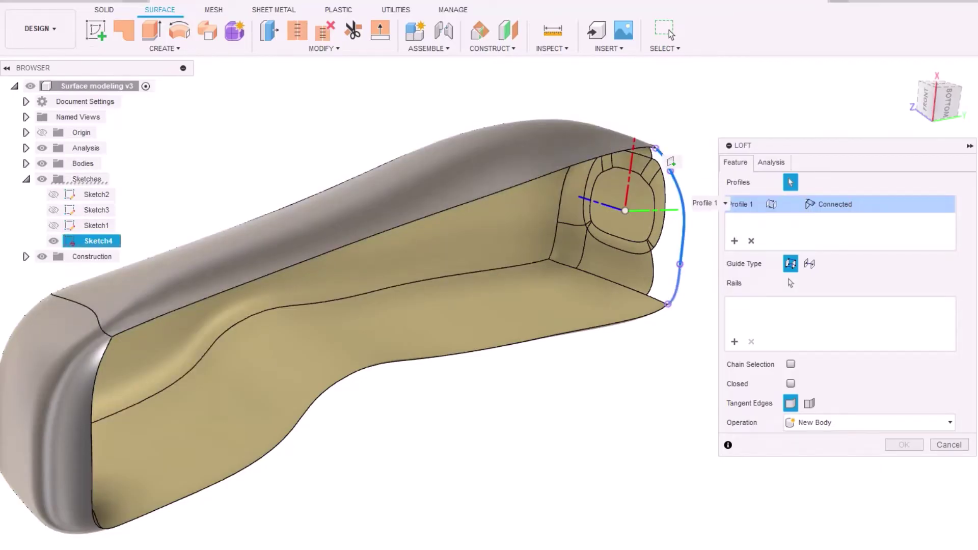
pyautogui.click(126, 538)
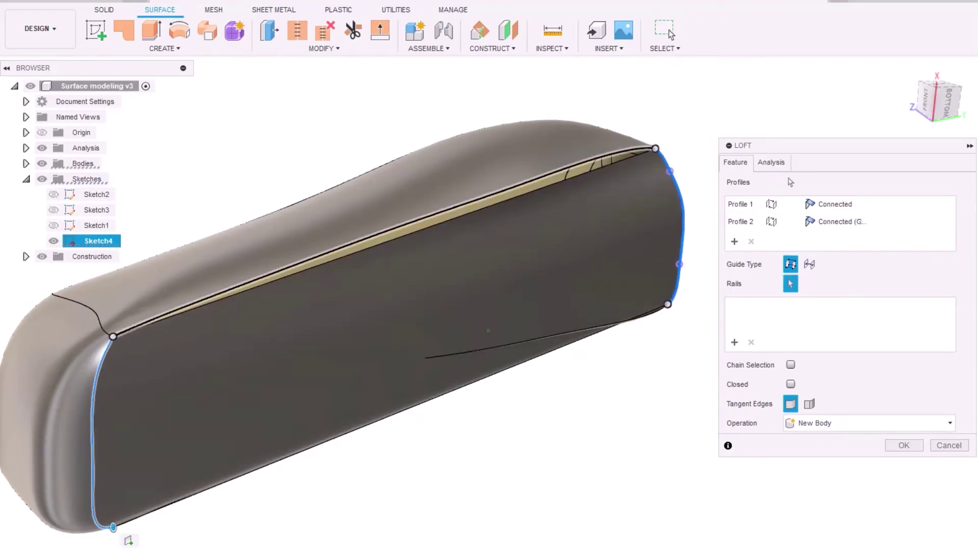
pyautogui.click(672, 163)
pyautogui.click(665, 312)
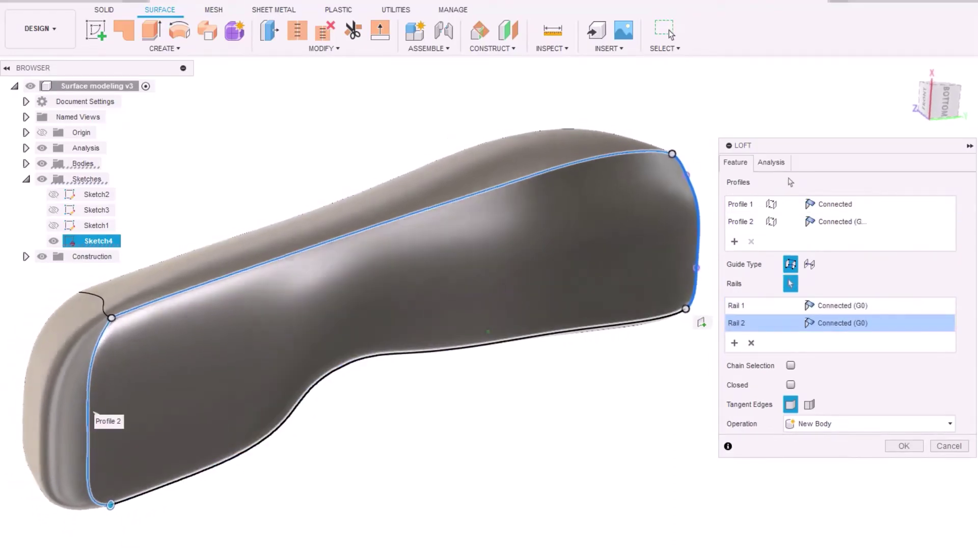
pyautogui.keyDown('shift'); pyautogui.moveTo(673, 322); pyautogui.dragTo(391, 467, button='middle'); pyautogui.keyUp('shift')
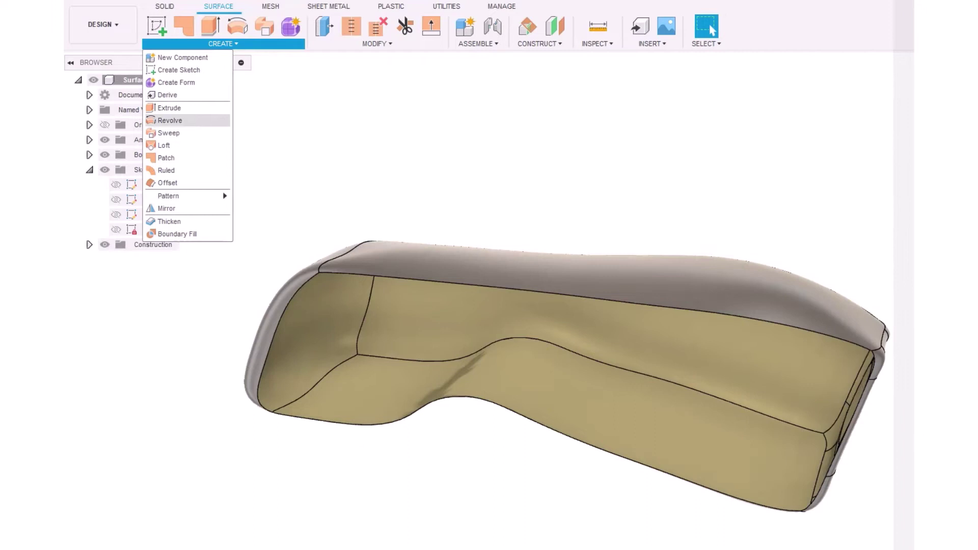
# Step: Patch the shell's open side with a new surface body from its boundary edges, with chaining off, and pick a surface analysis type
pyautogui.click(166, 158)
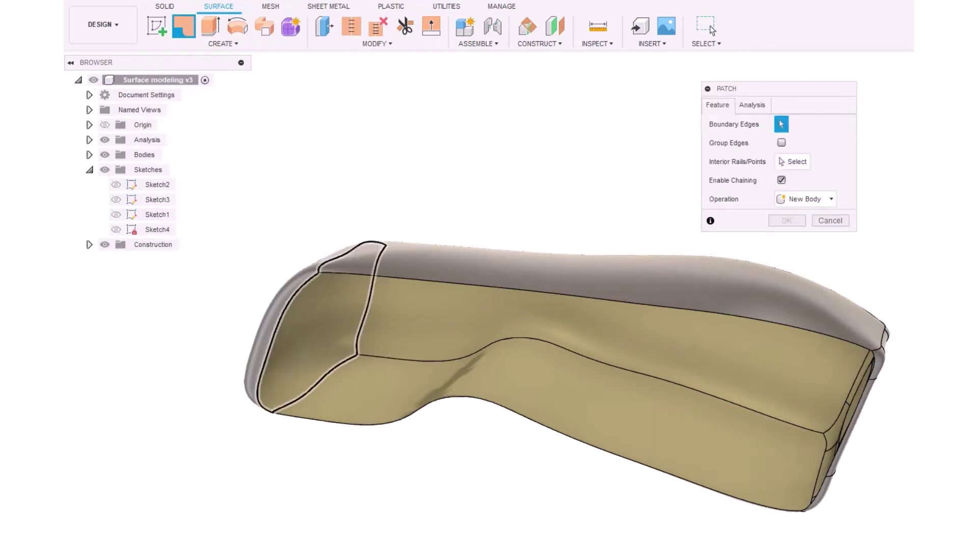
pyautogui.click(712, 311)
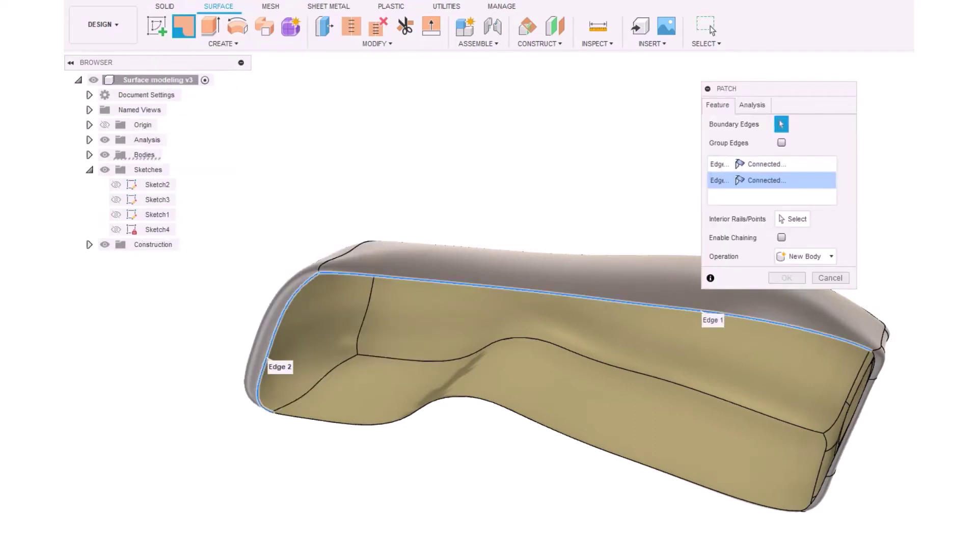
pyautogui.keyDown('shift'); pyautogui.moveTo(492, 350); pyautogui.dragTo(433, 352, button='middle'); pyautogui.keyUp('shift')
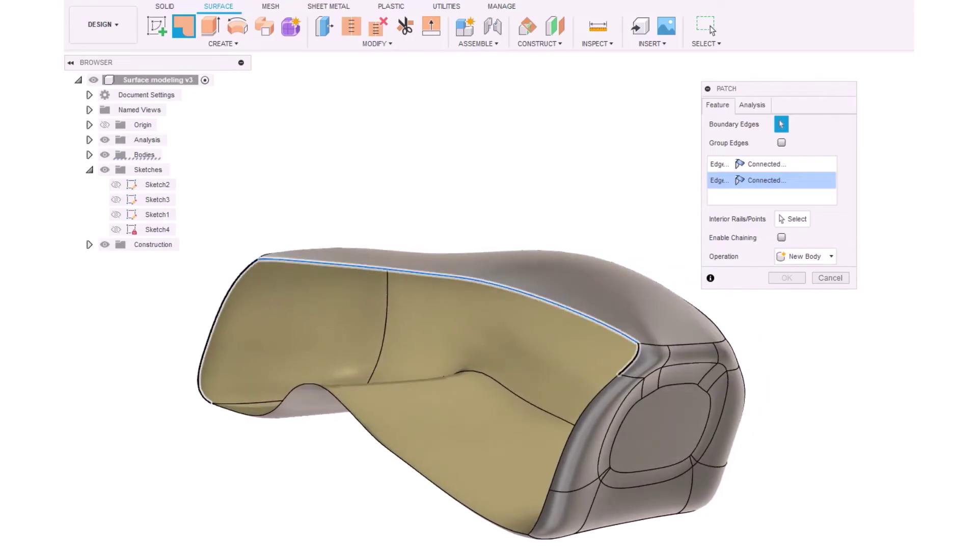
pyautogui.click(593, 405)
pyautogui.keyDown('shift'); pyautogui.moveTo(593, 408); pyautogui.dragTo(645, 418, button='middle'); pyautogui.keyUp('shift')
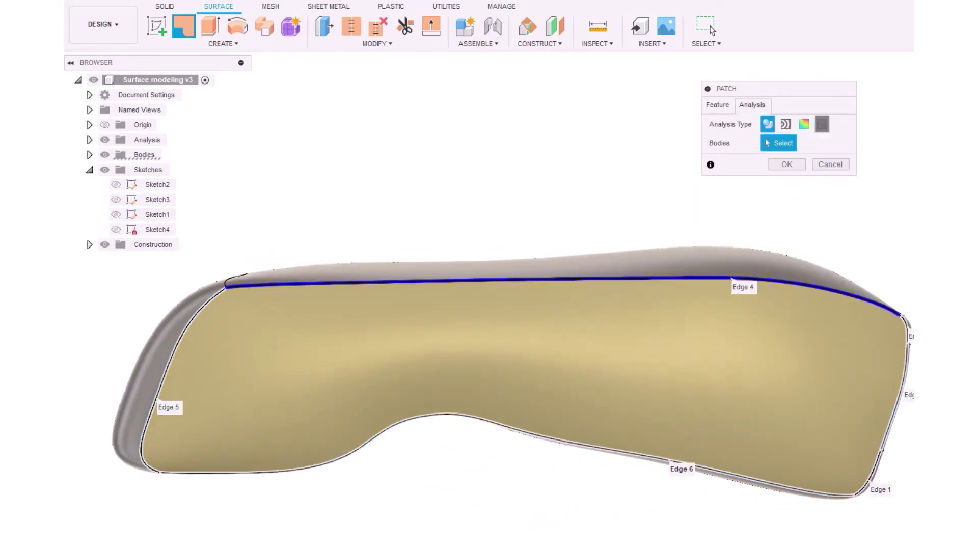
pyautogui.click(831, 124)
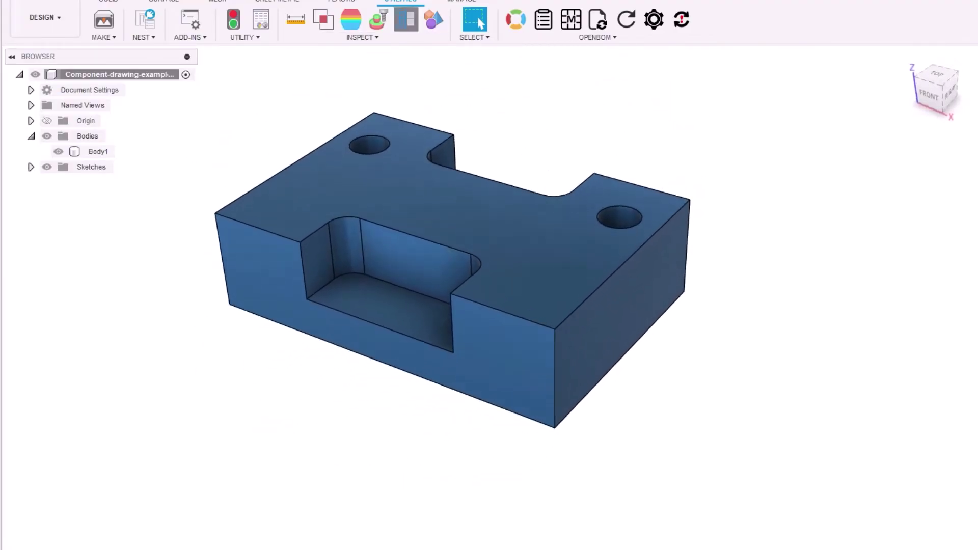
# Step: Create a section analysis parallel to the block's end face, offset inward through the pockets, and hide the section
pyautogui.click(405, 19)
pyautogui.click(622, 326)
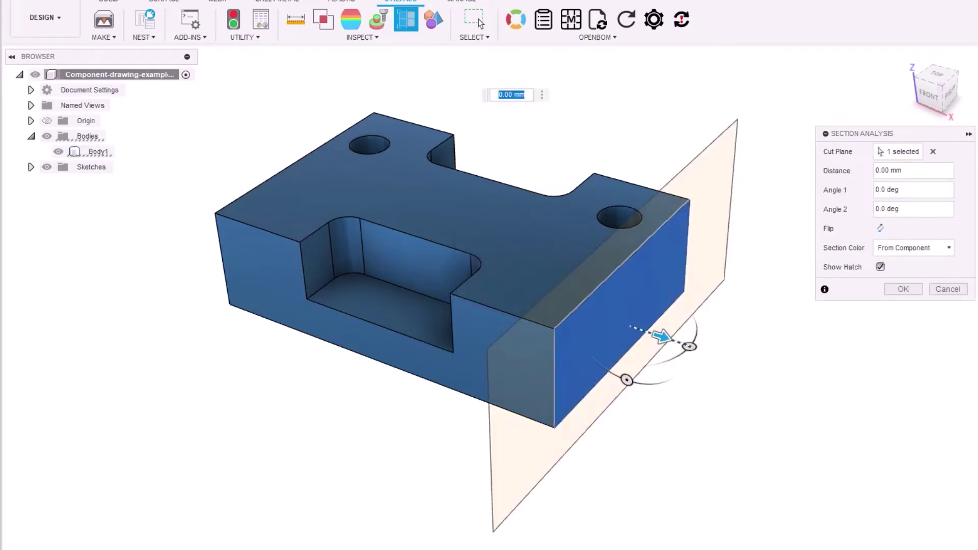
pyautogui.moveTo(661, 336); pyautogui.dragTo(546, 298)
pyautogui.press('Return')
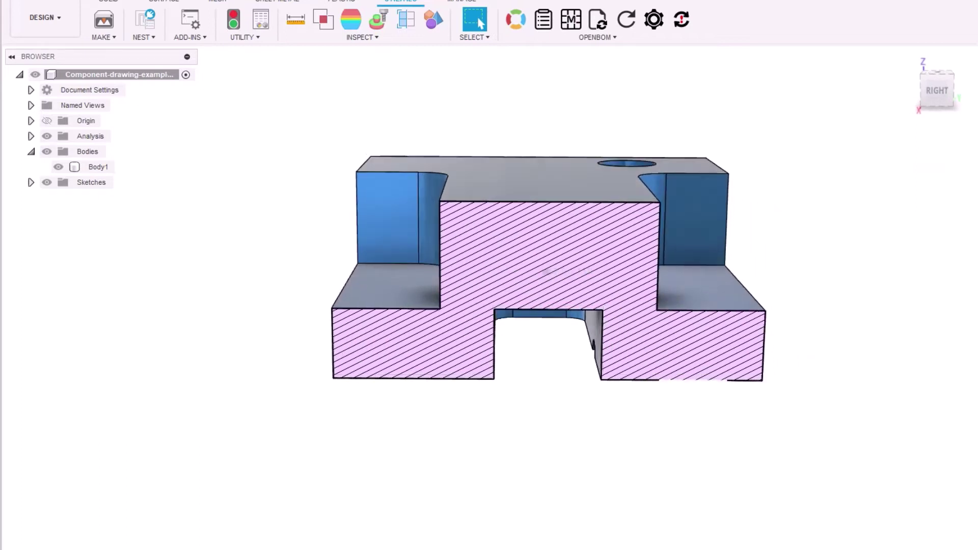
pyautogui.click(31, 136)
pyautogui.click(58, 151)
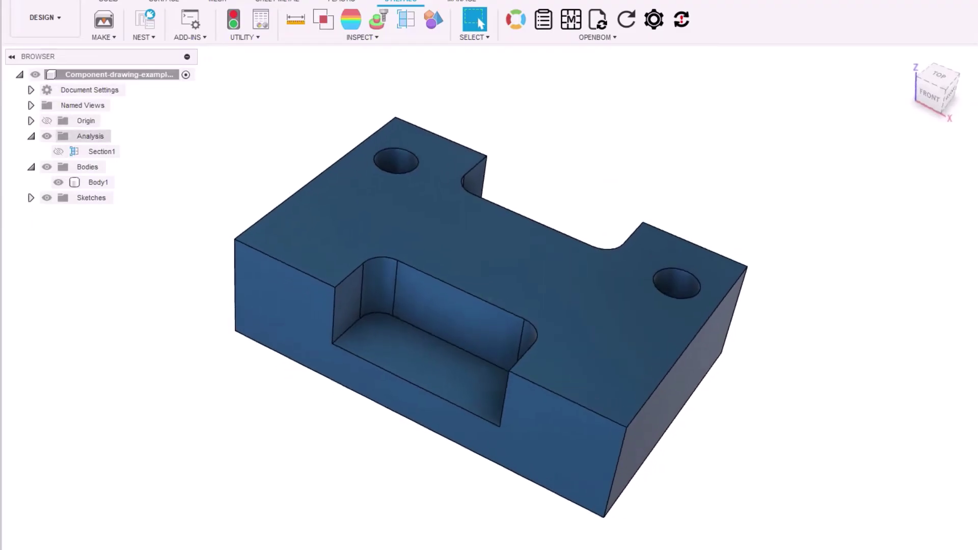
# Step: Open the physical material settings for Body1
pyautogui.rightClick(90, 183)
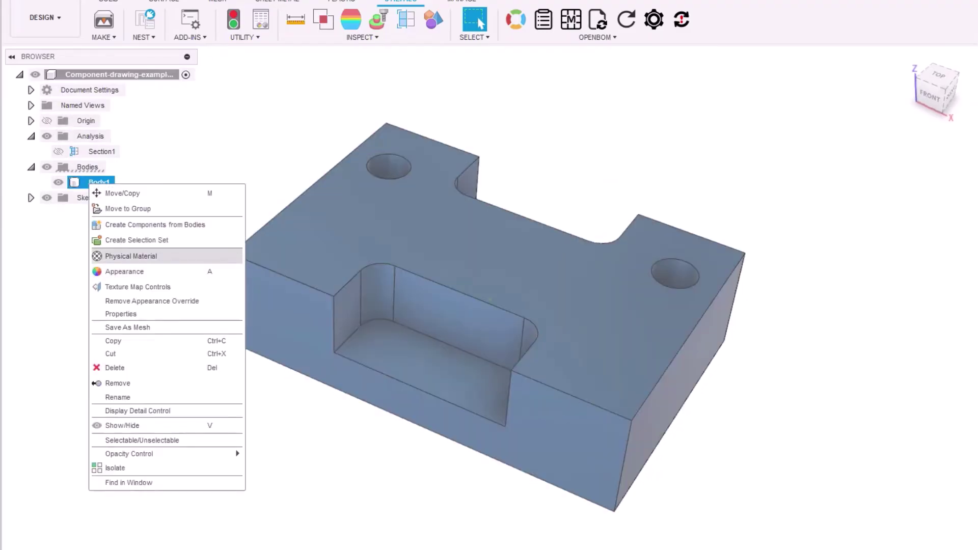
pyautogui.click(131, 256)
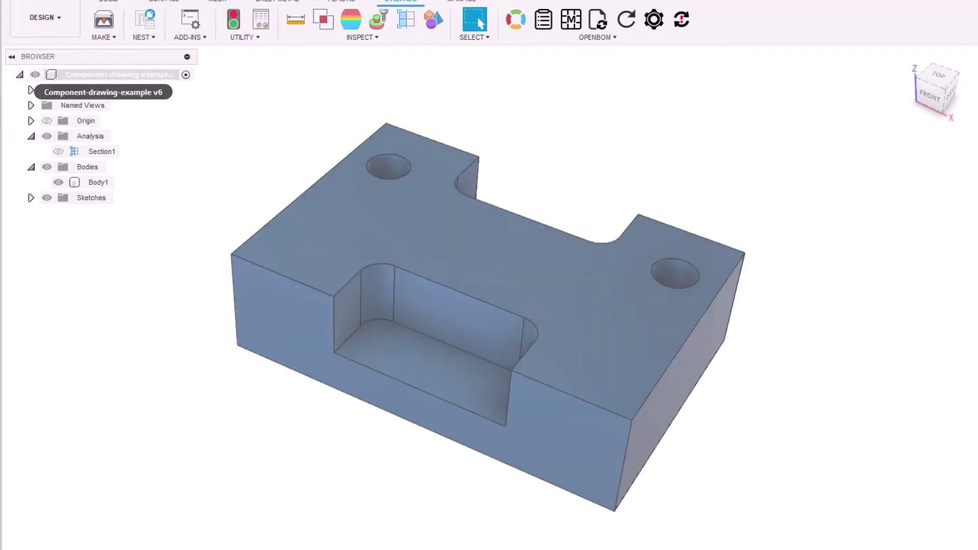
# Step: Examine the component's properties, including material, mass, volume, area, center of mass, bounding box and moments of inertia
pyautogui.rightClick(145, 76)
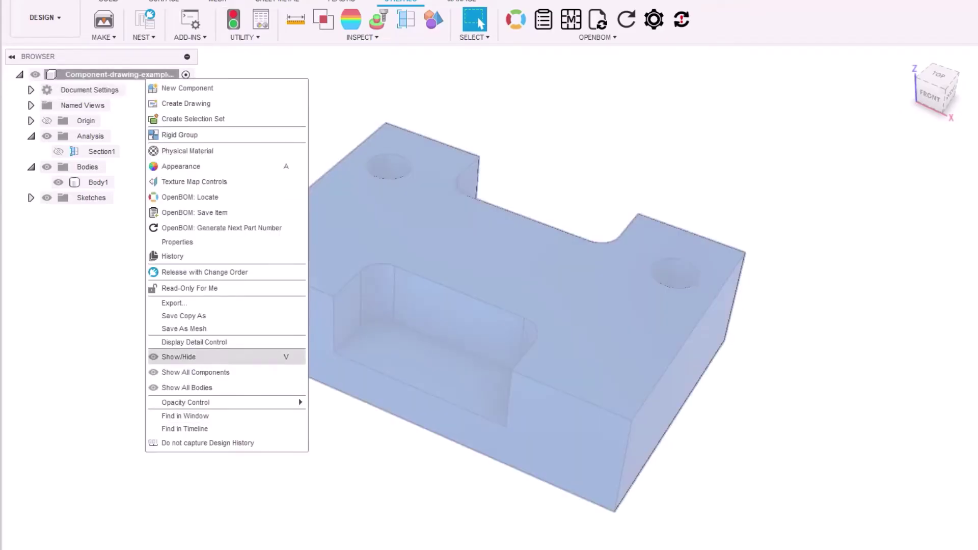
pyautogui.click(177, 242)
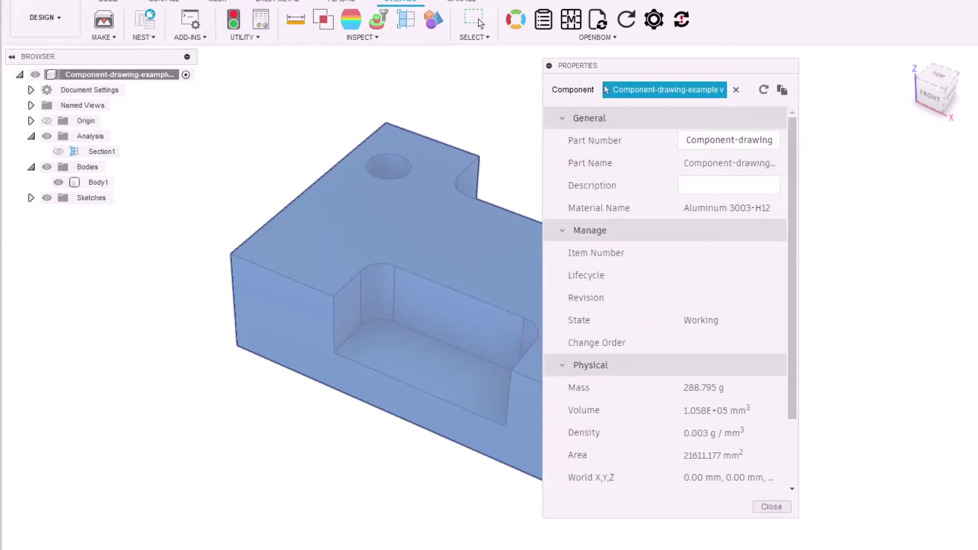
pyautogui.scroll(-3, 668, 301)
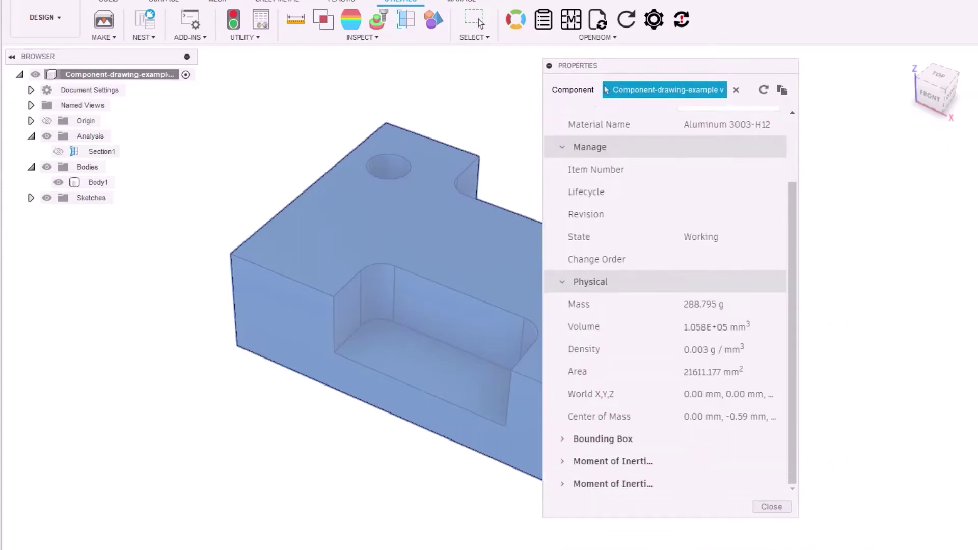
pyautogui.scroll(-3, 667, 300)
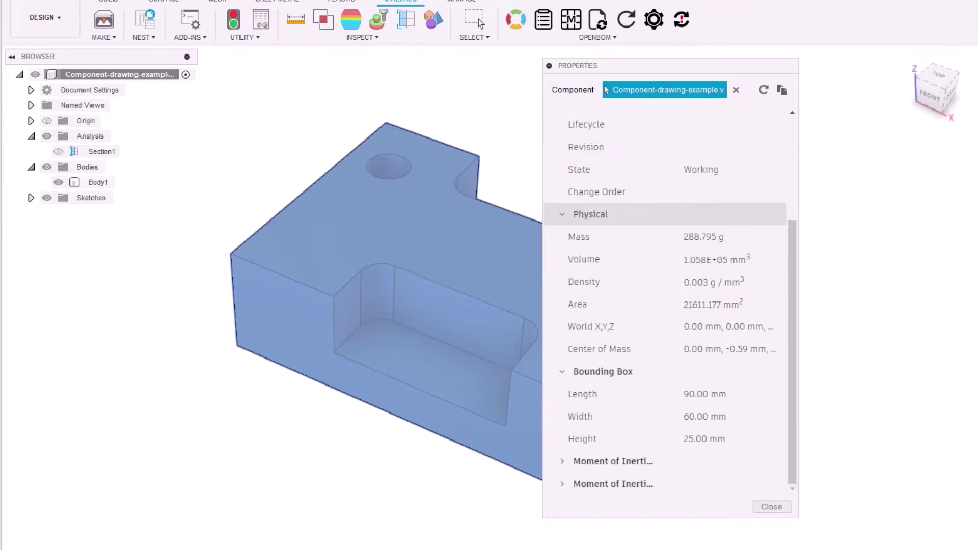
pyautogui.scroll(-8, 667, 301)
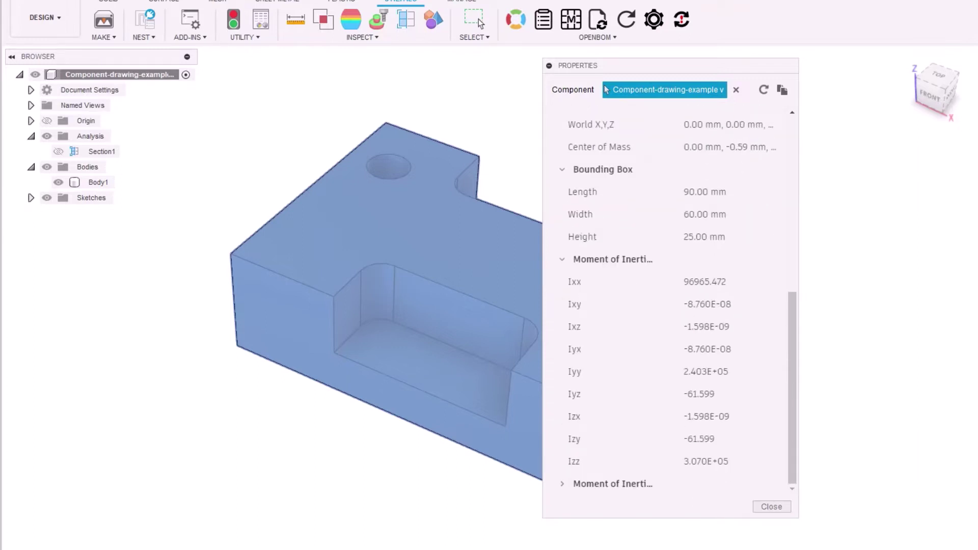
pyautogui.scroll(-6, 667, 301)
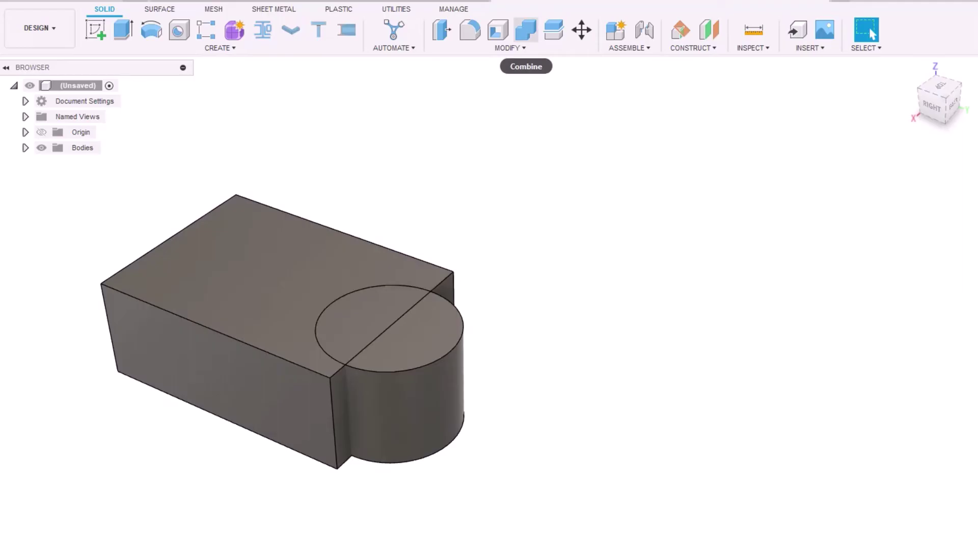
# Step: Set up a Combine with the Join operation, using the box as target body and the cylinder as tool body
pyautogui.click(526, 29)
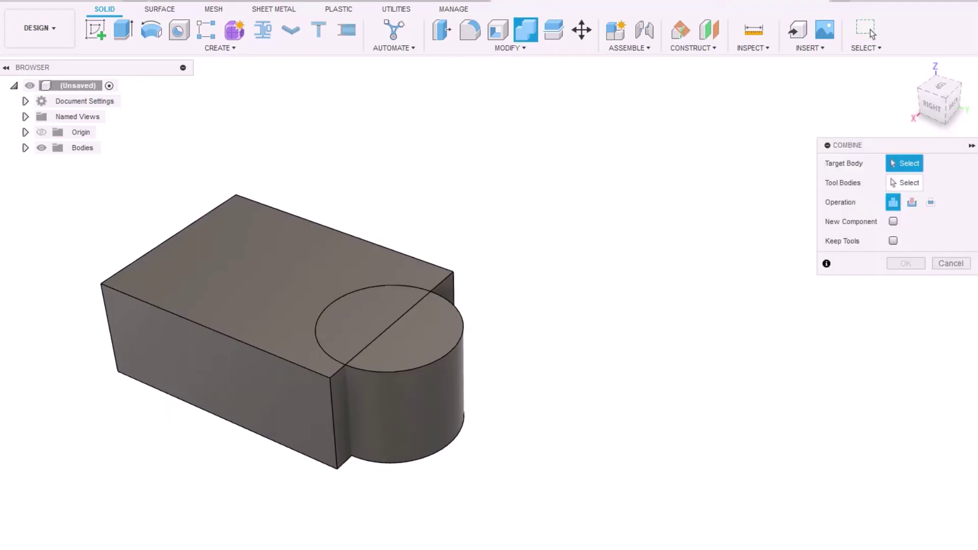
pyautogui.click(245, 264)
pyautogui.click(438, 415)
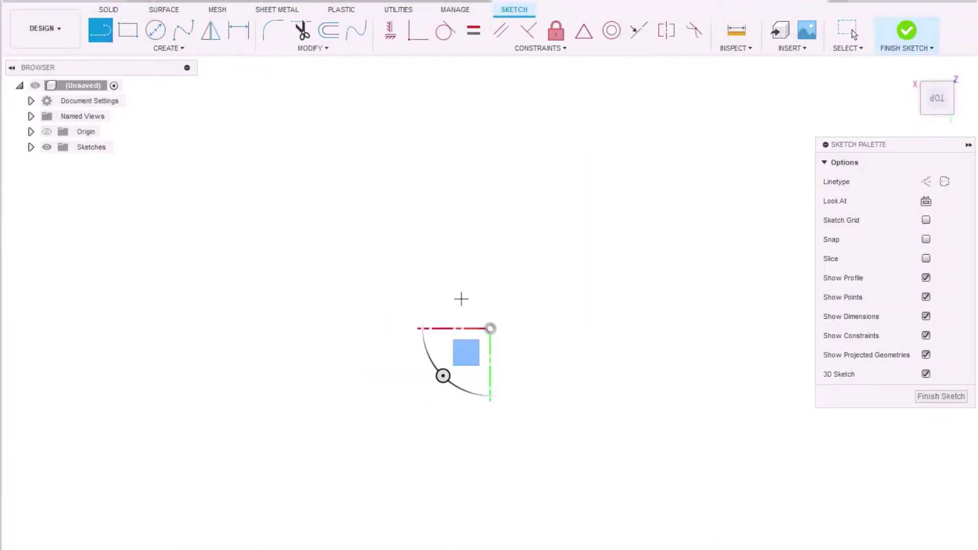
# Step: Sketch a closed four-sided profile from the origin with a vertical long side and a parallel short side about 55 mm long
pyautogui.click(490, 328)
pyautogui.click(490, 154)
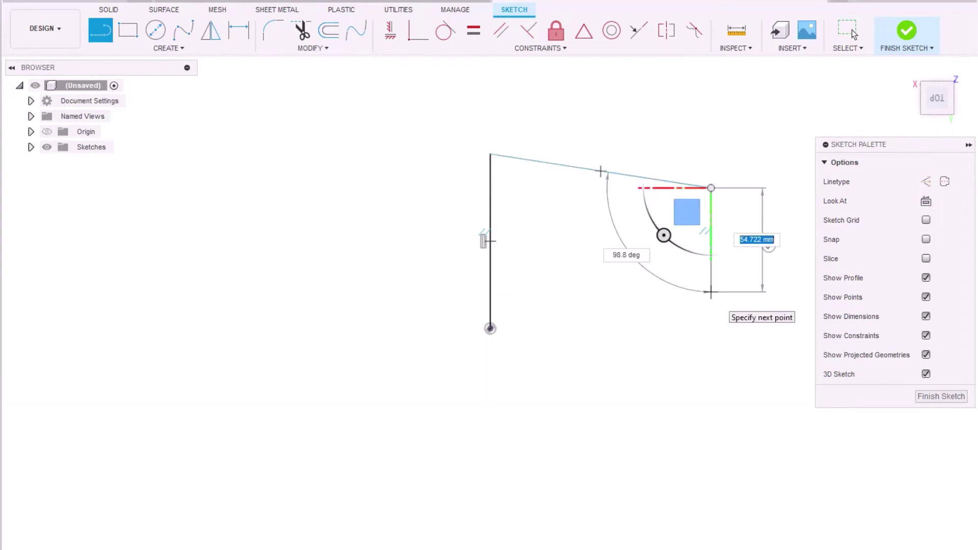
pyautogui.click(710, 188)
pyautogui.click(711, 292)
pyautogui.click(490, 329)
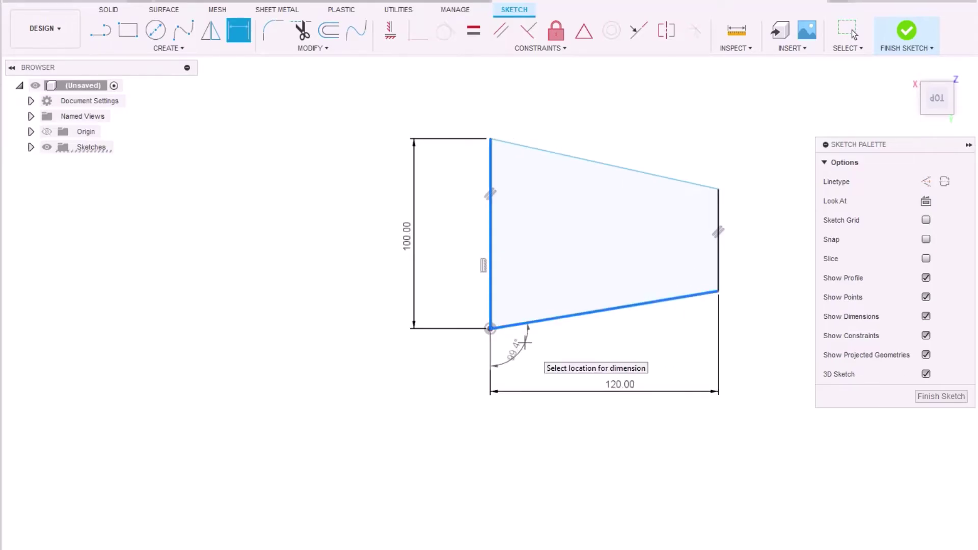
# Step: Set the corner angle at the origin to 92 degrees and extrude the profile 20 mm as a new body
pyautogui.click(524, 342)
pyautogui.write('92')
pyautogui.press('Return')
pyautogui.press('e')
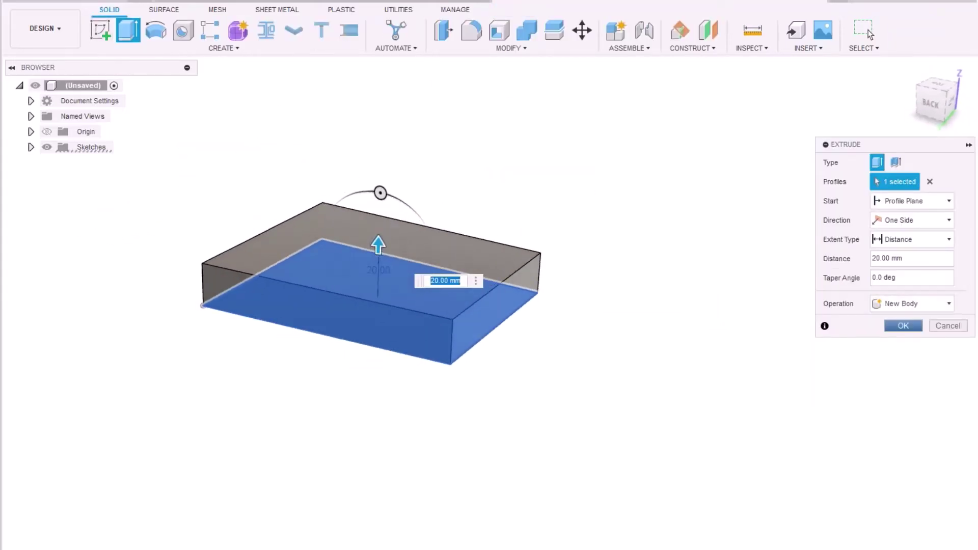
pyautogui.press('Return')
# Step: Chamfer the four vertical corner edges of the block using the Equal Distance type
pyautogui.click(511, 48)
pyautogui.click(529, 127)
pyautogui.click(509, 338)
pyautogui.click(224, 328)
pyautogui.press('F6')
pyautogui.click(332, 196)
pyautogui.moveTo(332, 196); pyautogui.dragTo(333, 201)
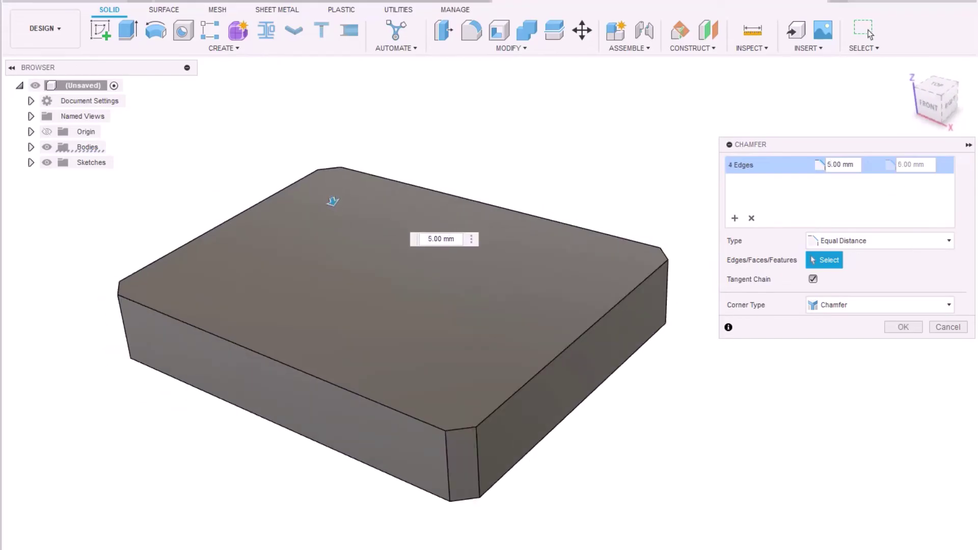
pyautogui.keyDown('shift'); pyautogui.moveTo(328, 207); pyautogui.dragTo(582, 371, button='middle'); pyautogui.keyUp('shift')
pyautogui.press('Return')
# Step: Sketch a line across the block's top face between the midpoints of its two parallel side edges and make it construction geometry
pyautogui.click(458, 306)
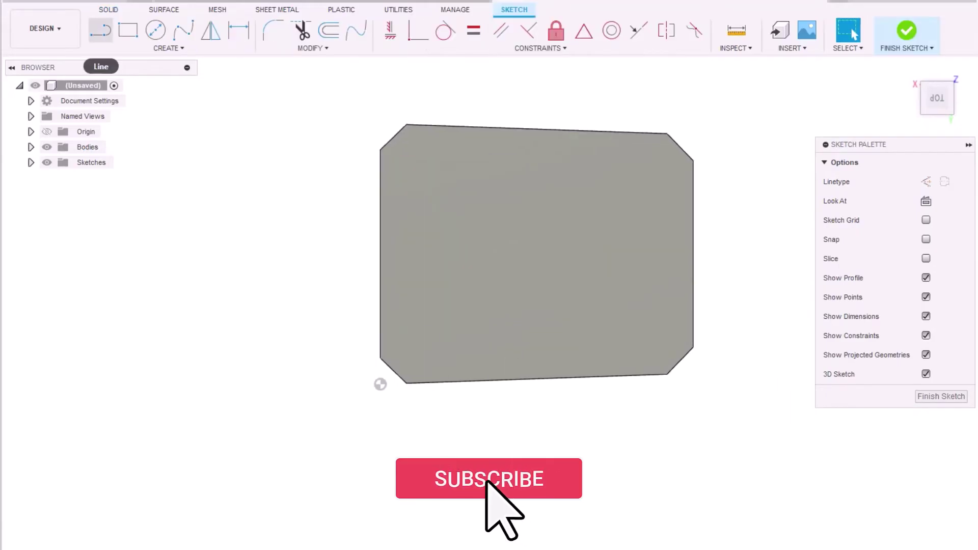
pyautogui.click(380, 254)
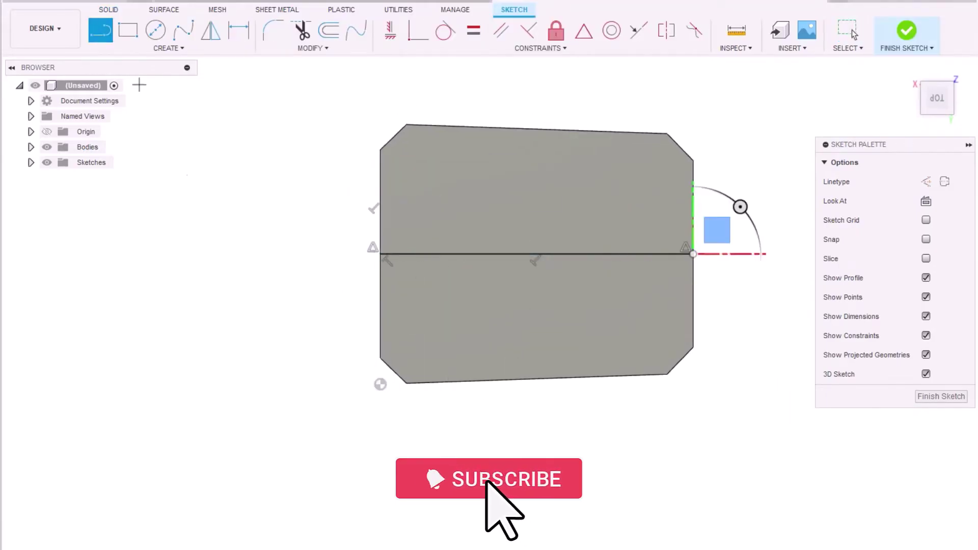
pyautogui.press('Escape')
pyautogui.rightClick(430, 253)
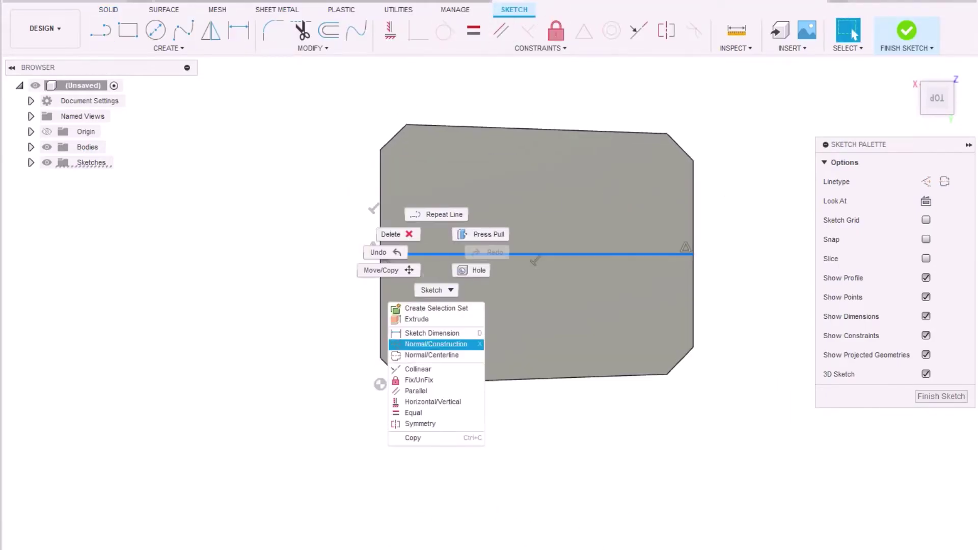
pyautogui.click(438, 345)
# Step: Position two points on the construction line 60 mm apart with equal end distances, and finish the sketch
pyautogui.click(473, 31)
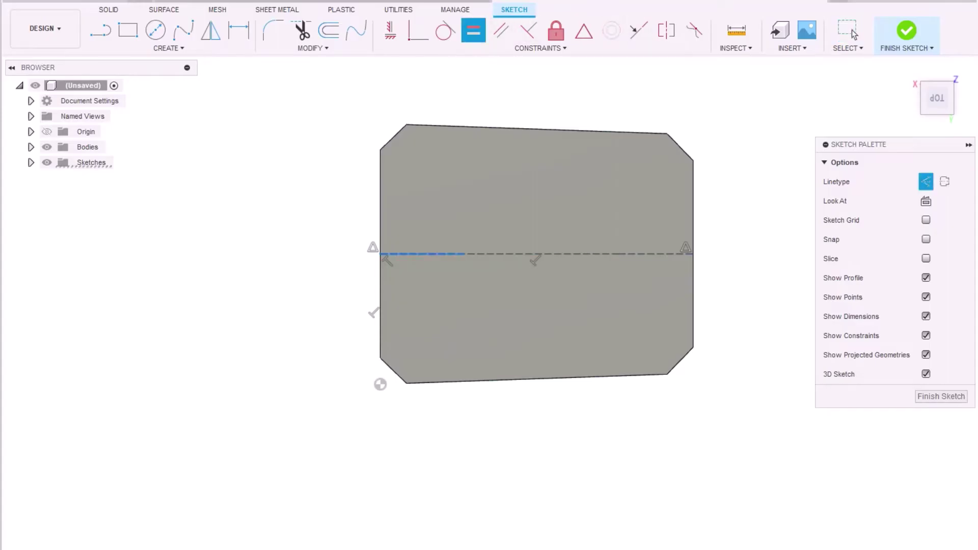
pyautogui.write('60')
pyautogui.press('Return')
pyautogui.click(168, 48)
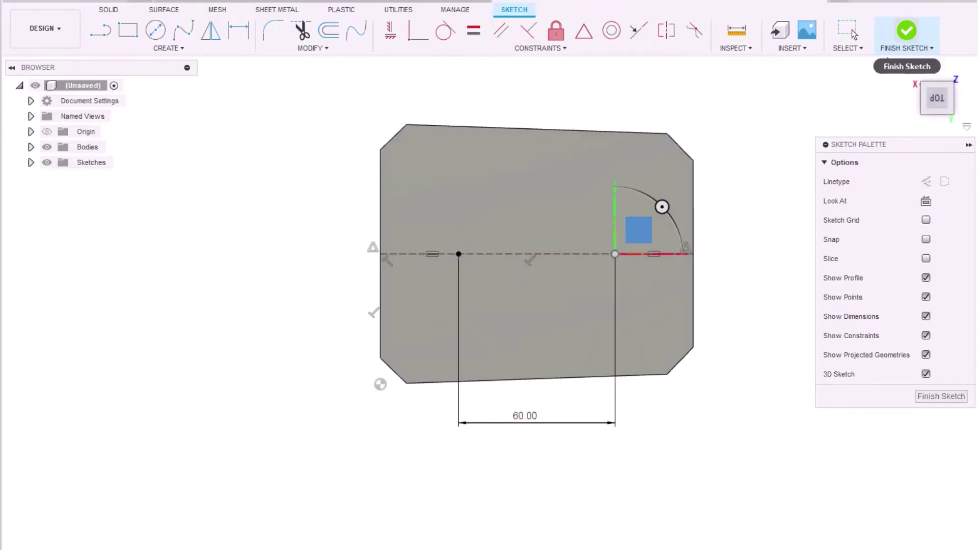
pyautogui.click(906, 31)
# Step: Create tapped M10x1.5 ISO Metric holes 30 mm deep at the two sketch points on the block's top face
pyautogui.press('h')
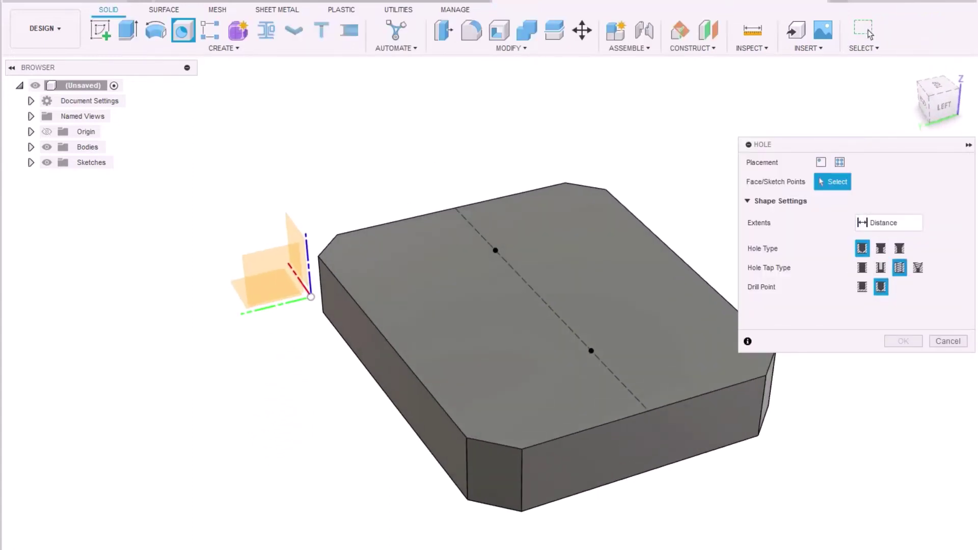
pyautogui.click(606, 280)
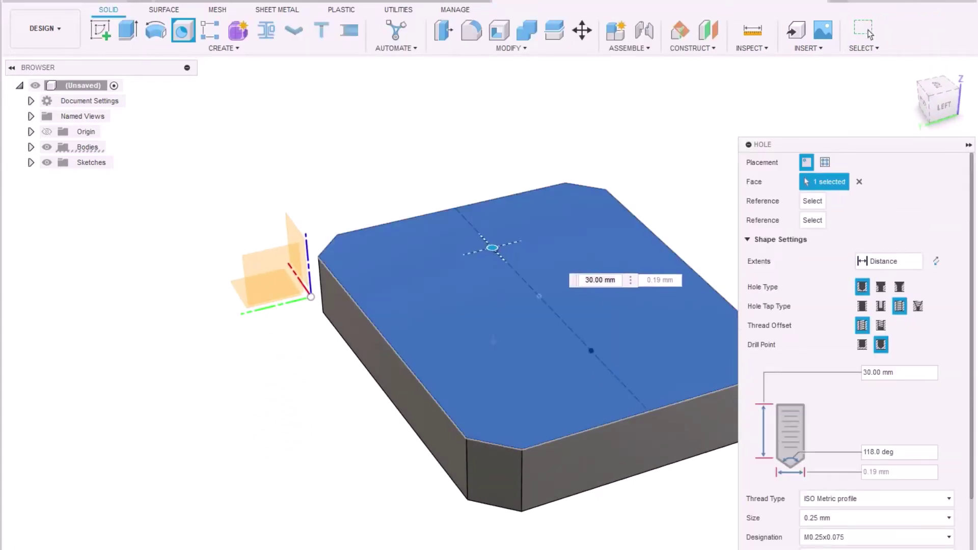
pyautogui.keyDown('shift'); pyautogui.moveTo(493, 340); pyautogui.dragTo(563, 399, button='middle'); pyautogui.keyUp('shift')
pyautogui.click(824, 162)
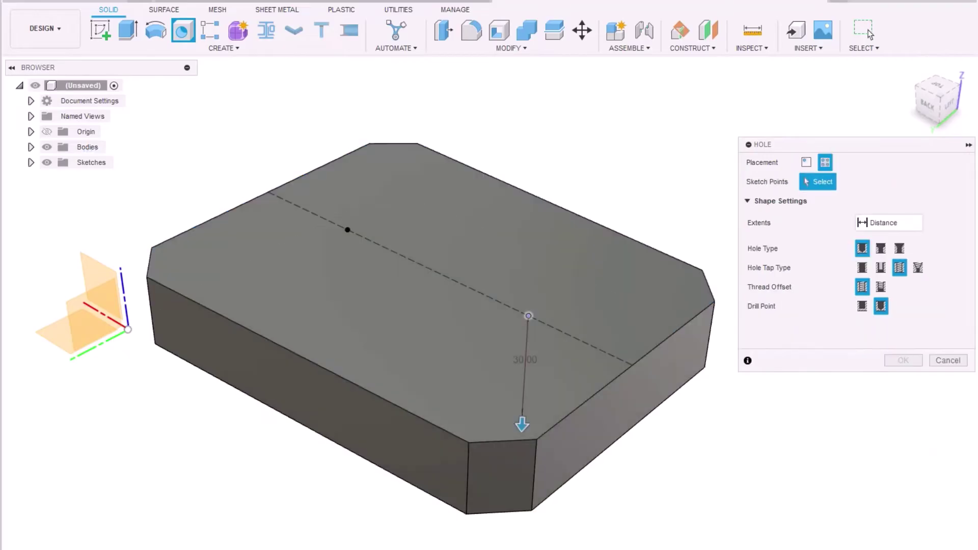
pyautogui.scroll(-1, 855, 356)
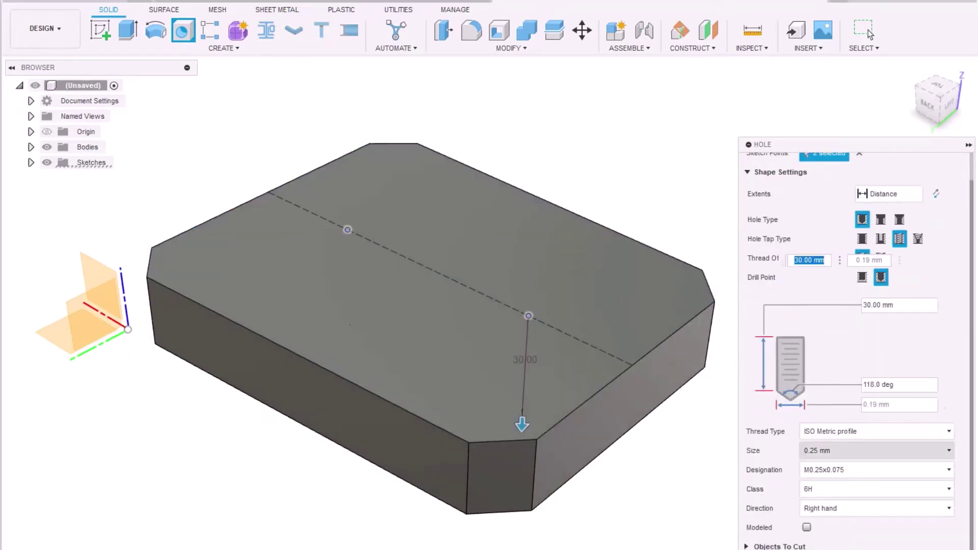
pyautogui.click(876, 450)
pyautogui.click(876, 375)
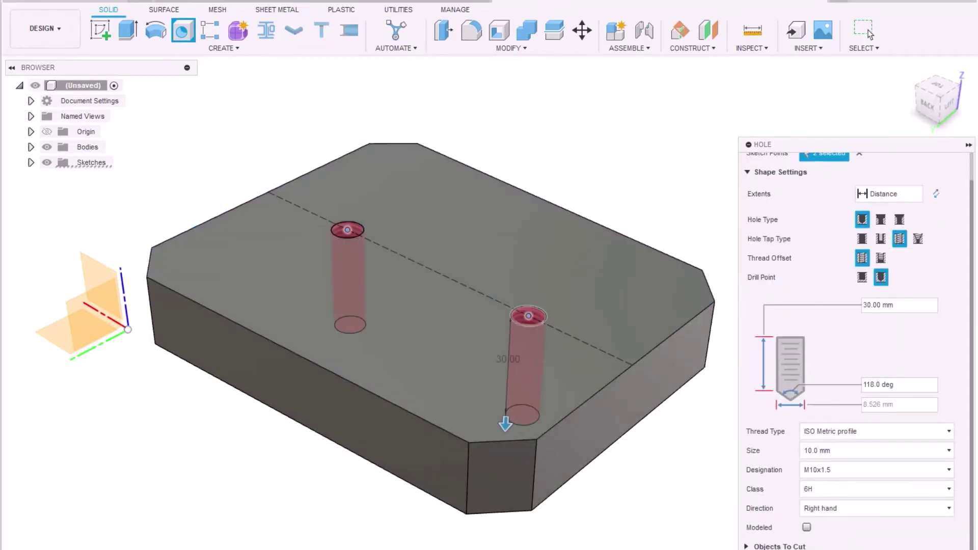
pyautogui.press('Return')
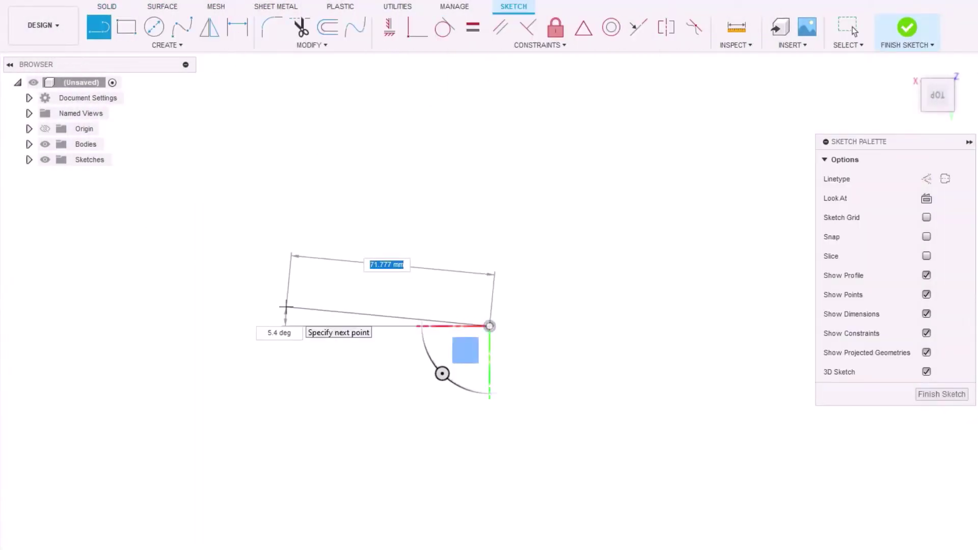
# Step: Sketch a closed profile of eight lines from the origin, with a first line about 72 mm long and a notch open at the top
pyautogui.click(286, 307)
pyautogui.click(212, 140)
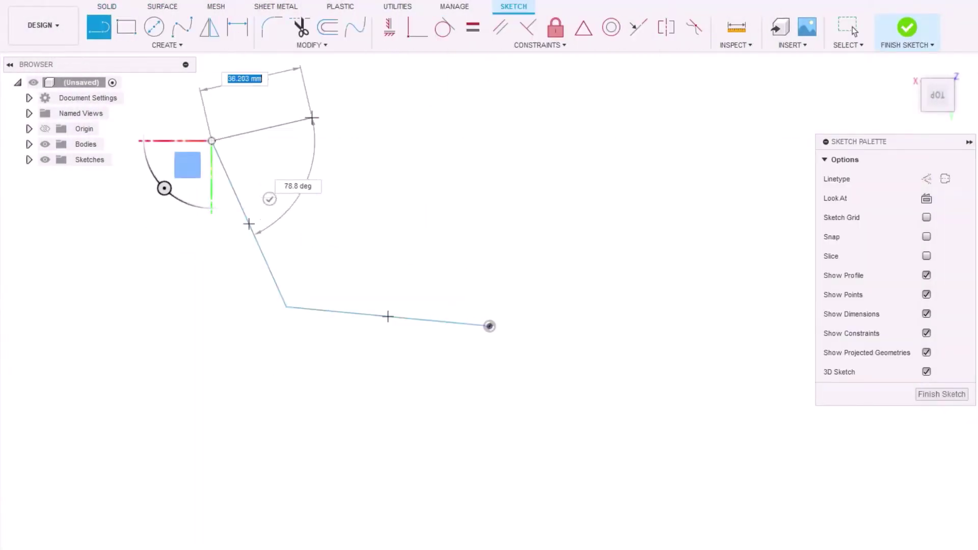
pyautogui.click(311, 117)
pyautogui.click(297, 207)
pyautogui.click(397, 195)
pyautogui.click(368, 92)
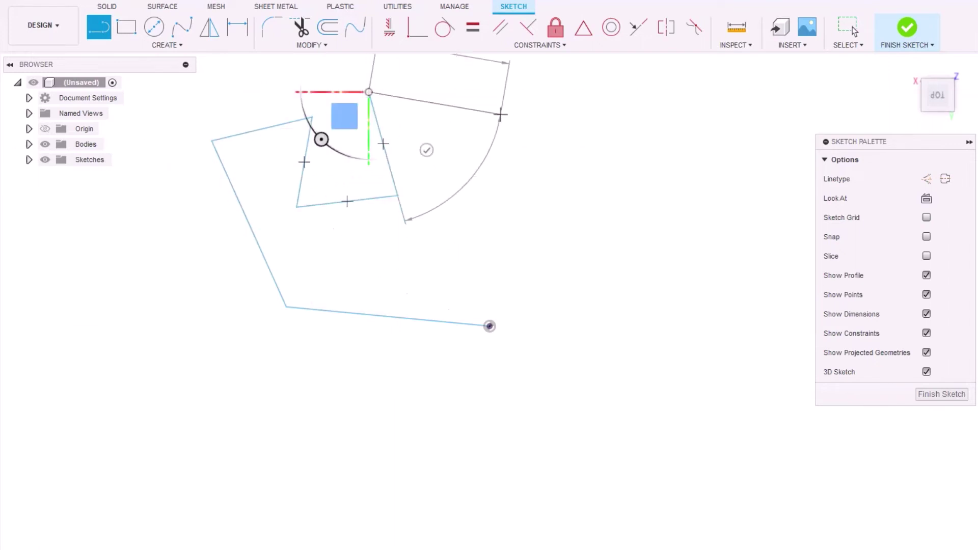
pyautogui.click(501, 115)
pyautogui.click(489, 326)
# Step: Square up the profile with horizontal, vertical and parallel constraints, and make its two top edges collinear
pyautogui.click(490, 314)
pyautogui.click(476, 325)
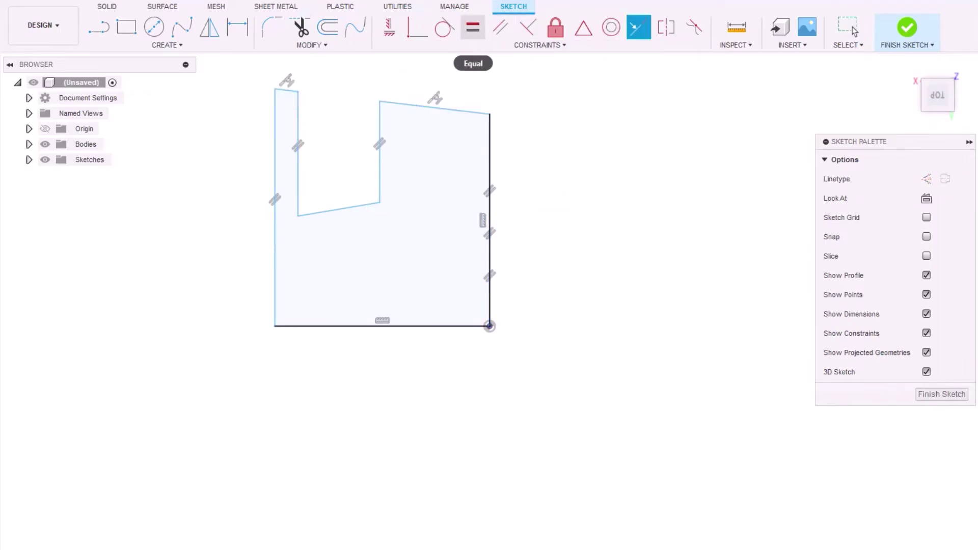
pyautogui.click(488, 326)
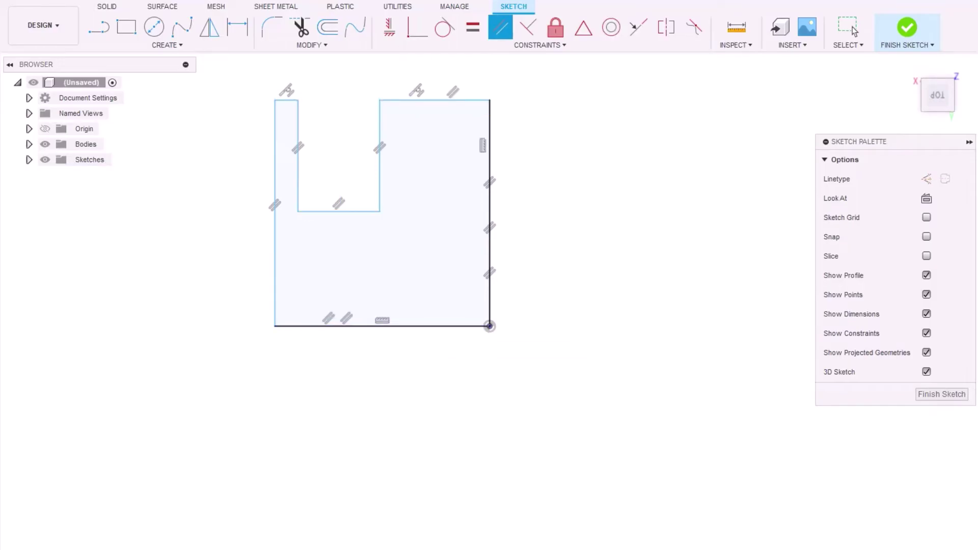
# Step: Dimension the profile's base as 50 mm and its full-height side as 70 mm, and start making the short horizontal edges equal
pyautogui.write('d')
pyautogui.write('50')
pyautogui.press('Return')
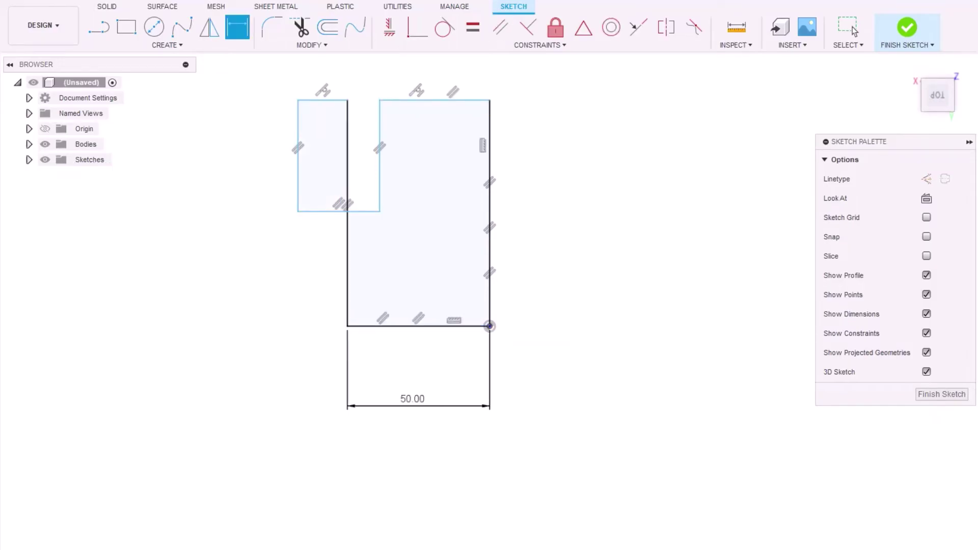
pyautogui.click(489, 254)
pyautogui.click(632, 254)
pyautogui.write('70')
pyautogui.press('Return')
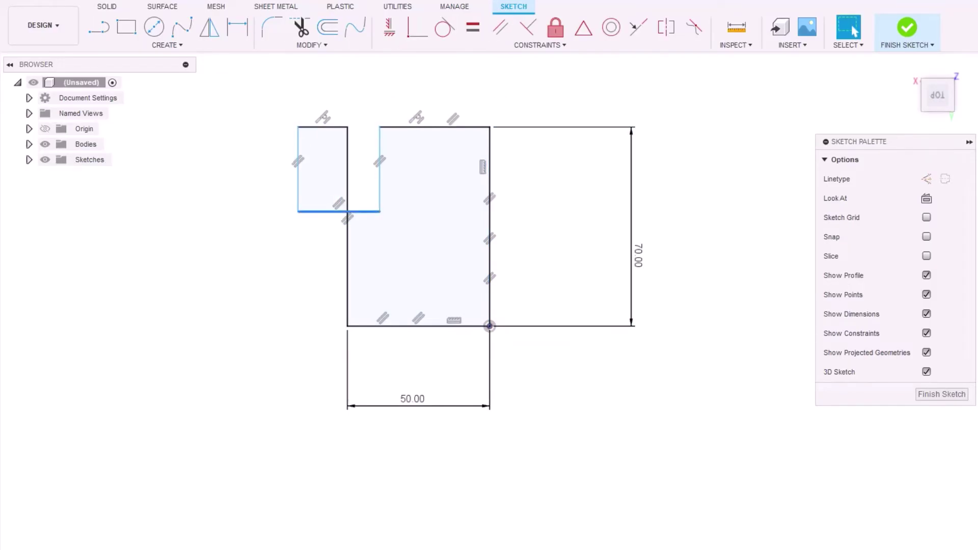
pyautogui.click(472, 27)
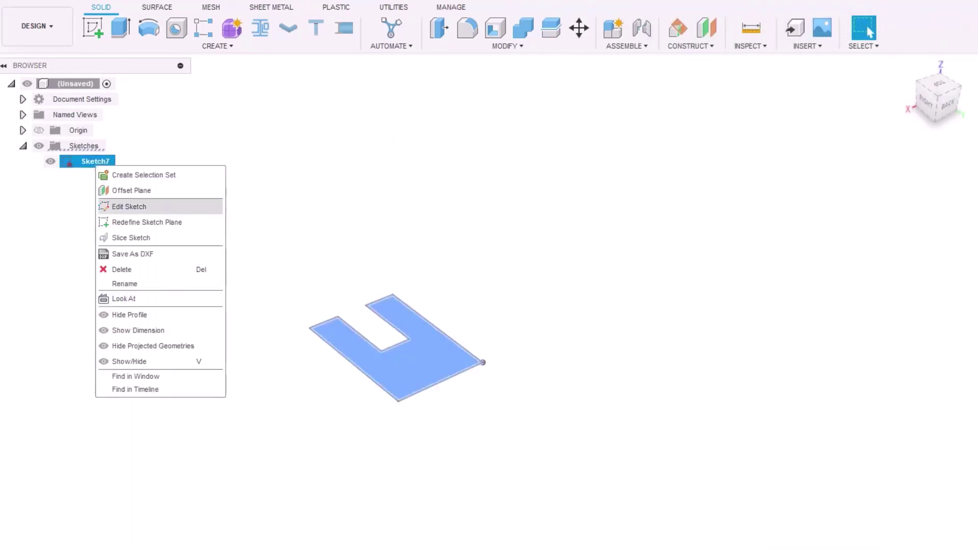
# Step: Reopen the U-shaped sketch for editing and add a user parameter t with the expression 50 mm
pyautogui.click(129, 207)
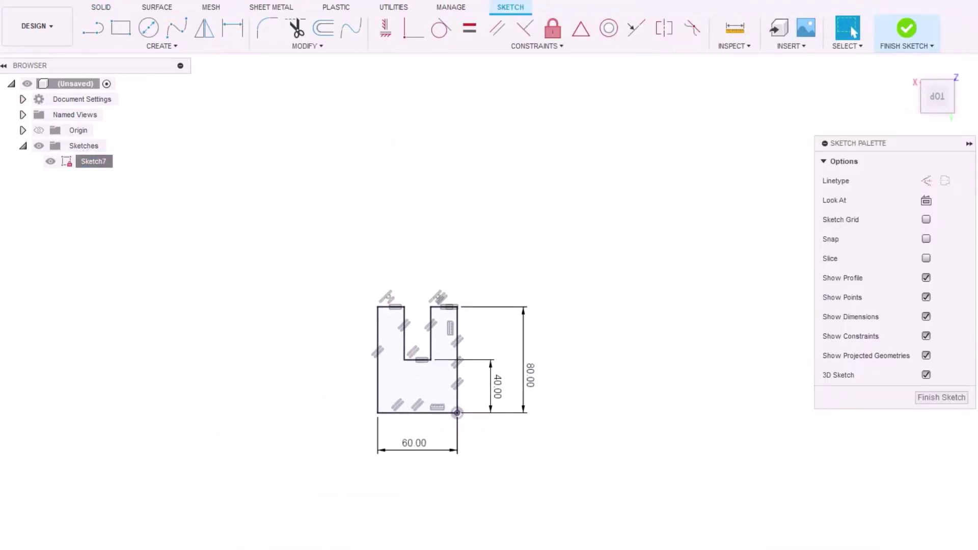
pyautogui.click(308, 46)
pyautogui.click(296, 178)
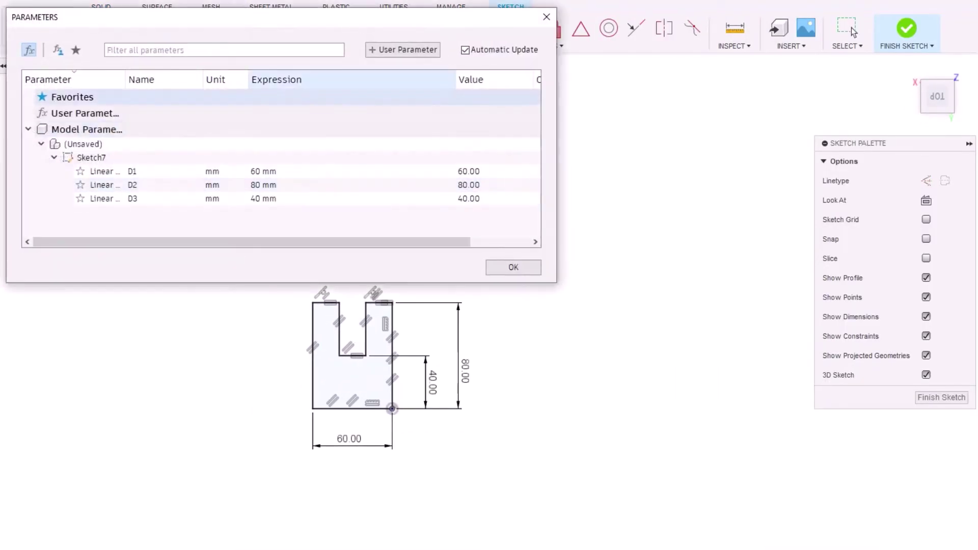
pyautogui.click(402, 50)
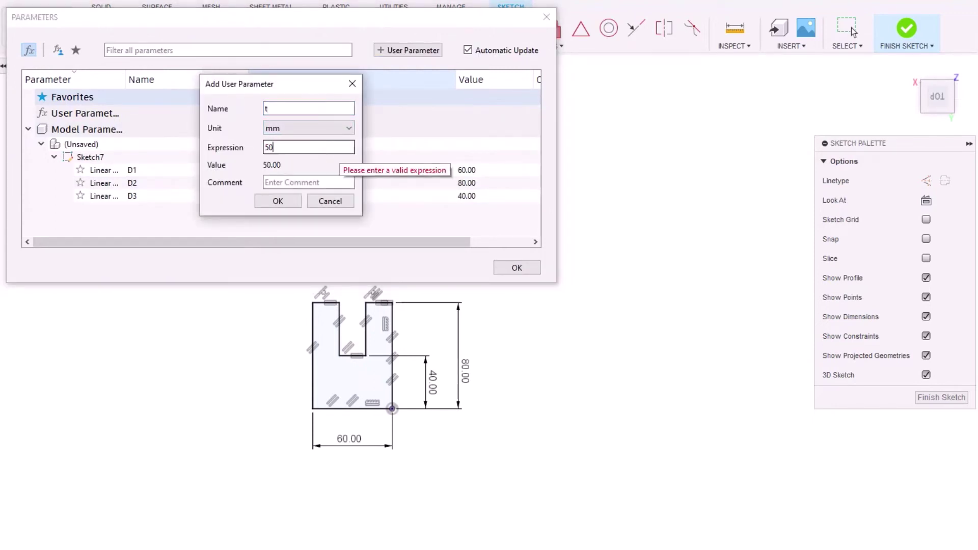
pyautogui.press('Return')
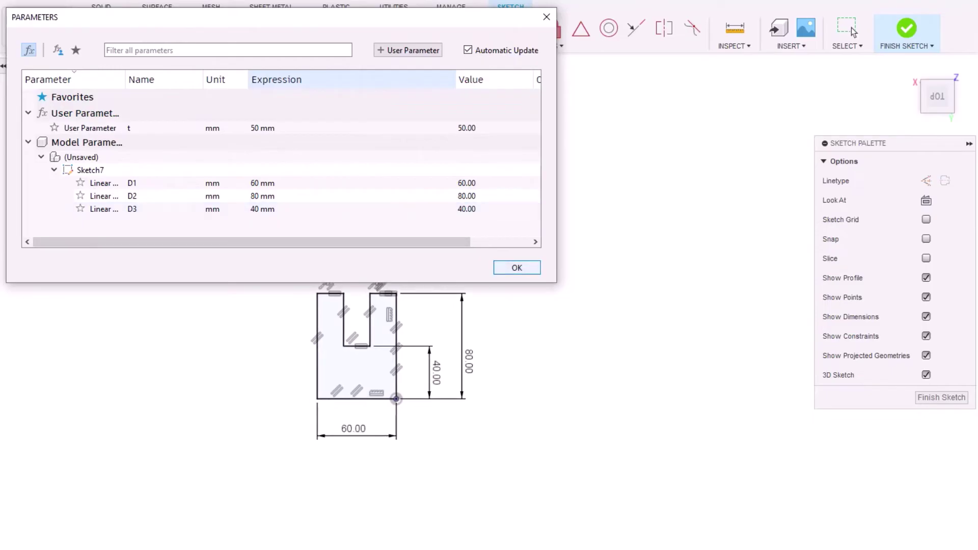
pyautogui.press('Return')
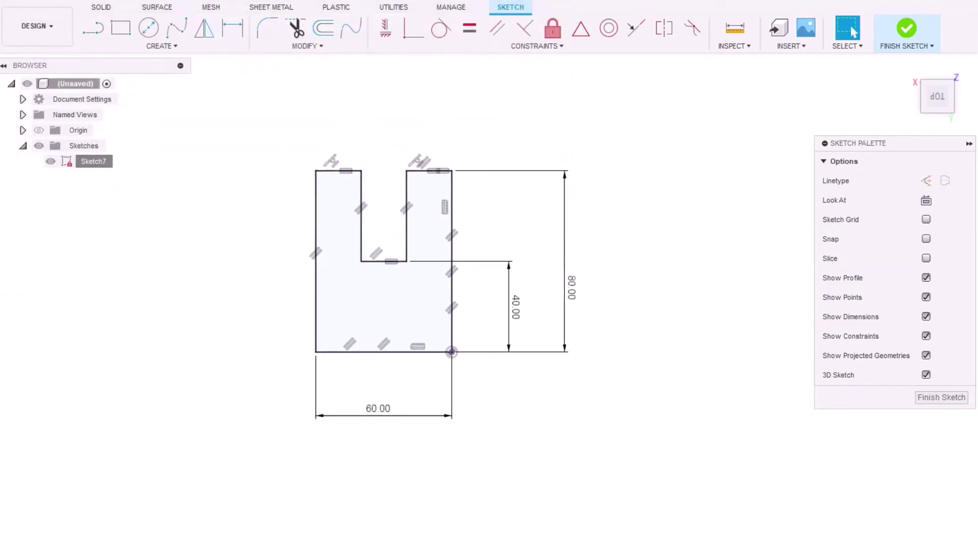
# Step: Extrude the U-shaped profile to one side as a new body with the parameter t as its distance
pyautogui.press('e')
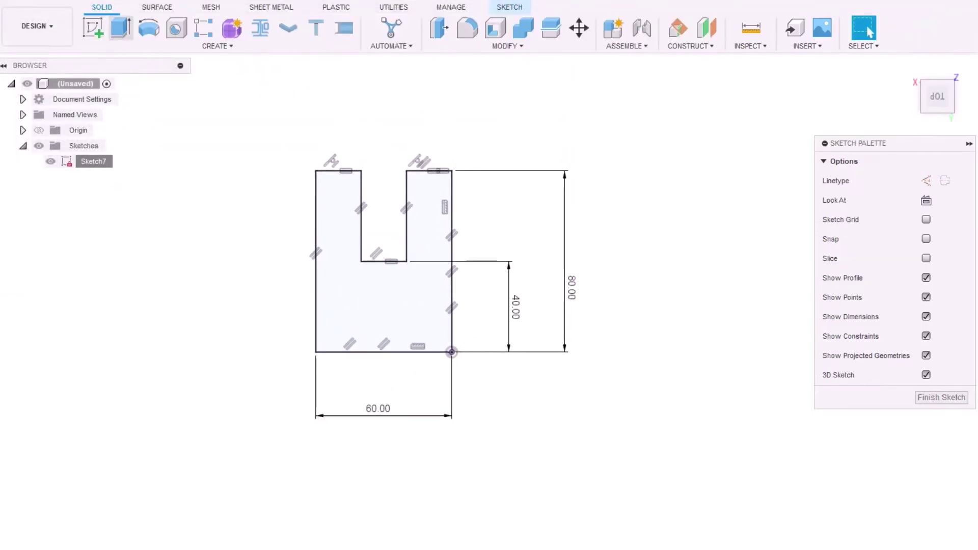
pyautogui.write('t')
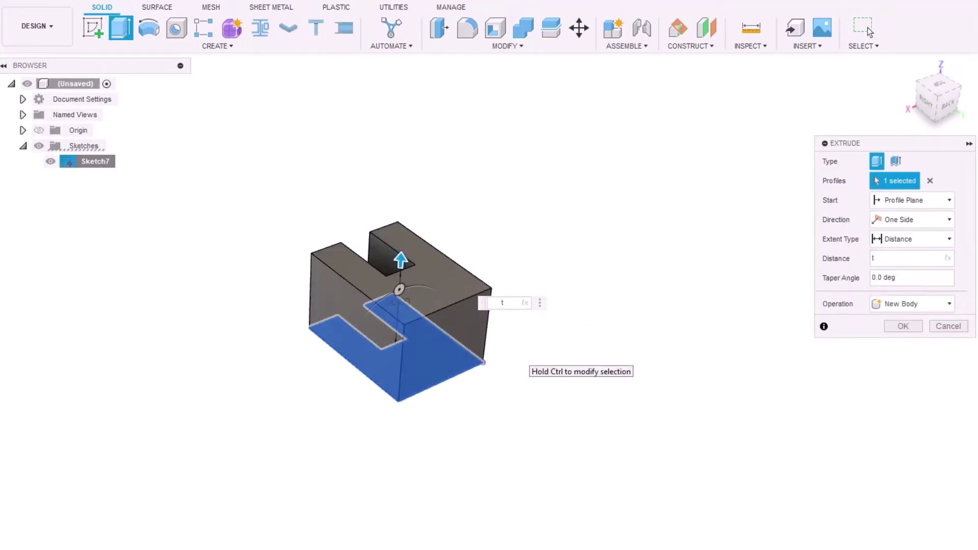
pyautogui.press('Return')
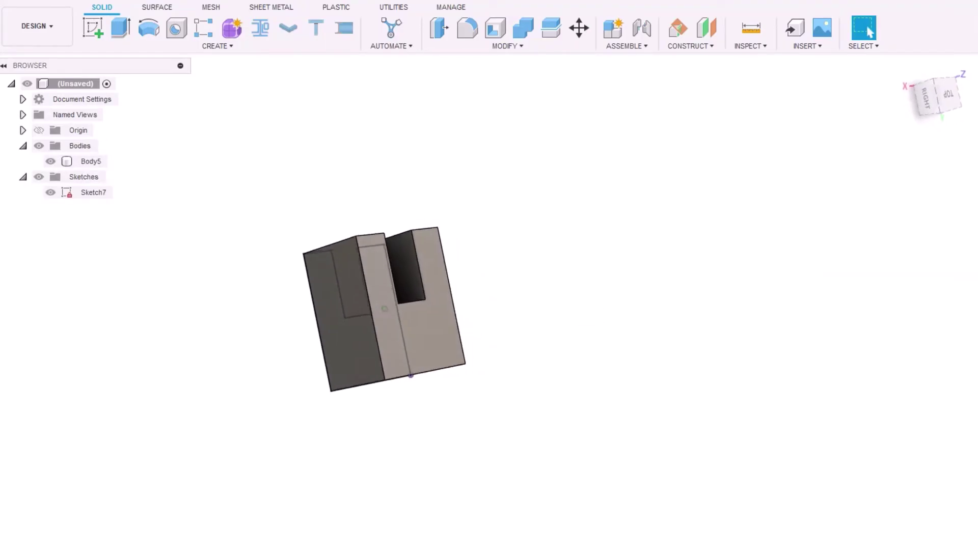
# Step: Change the user parameter t to 100 mm and finally to 500 mm to lengthen the extruded body
pyautogui.click(504, 46)
pyautogui.click(474, 349)
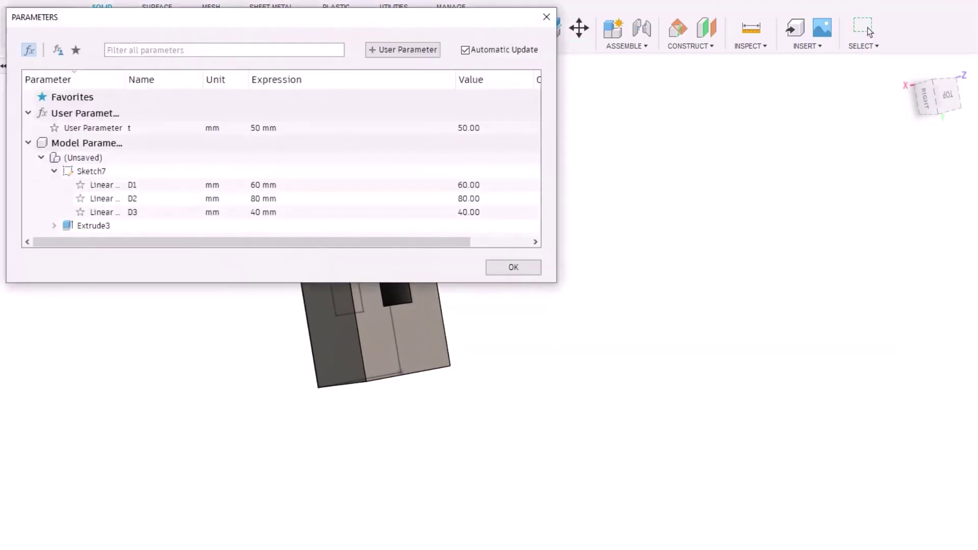
pyautogui.moveTo(255, 17); pyautogui.dragTo(735, 111)
pyautogui.click(599, 222)
pyautogui.click(599, 223)
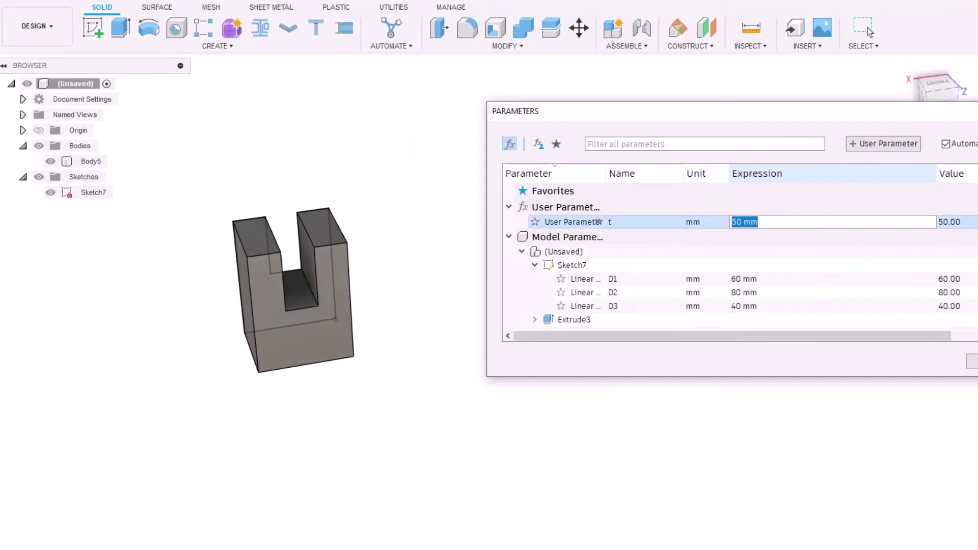
pyautogui.write('100')
pyautogui.press('Return')
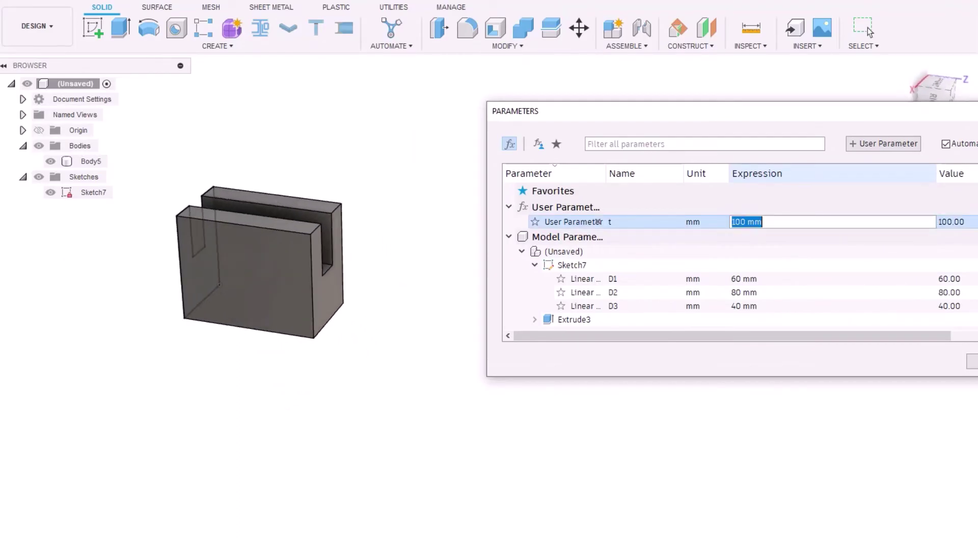
pyautogui.press('Return')
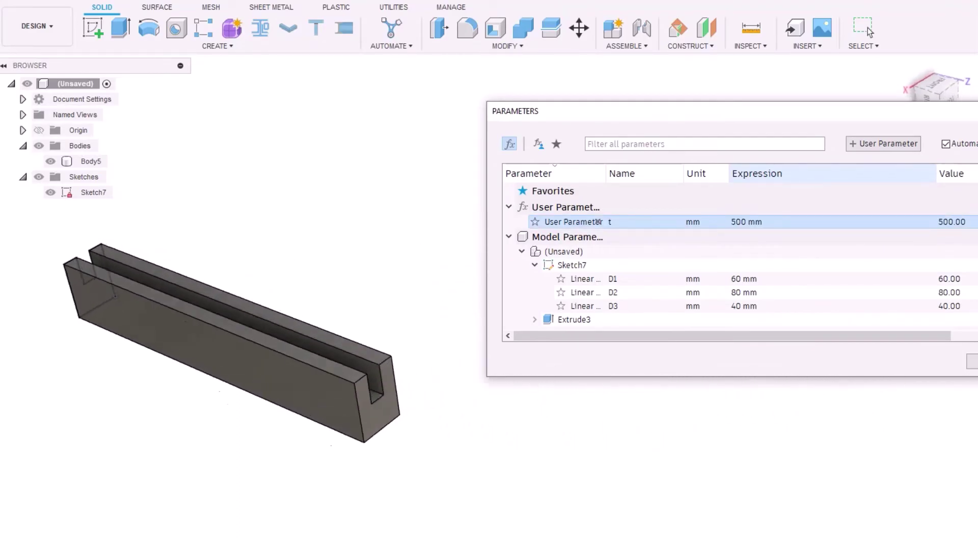
# Step: Set the sketch's model parameter D1 to 80 mm and D3 to 25 mm
pyautogui.click(745, 279)
pyautogui.click(744, 279)
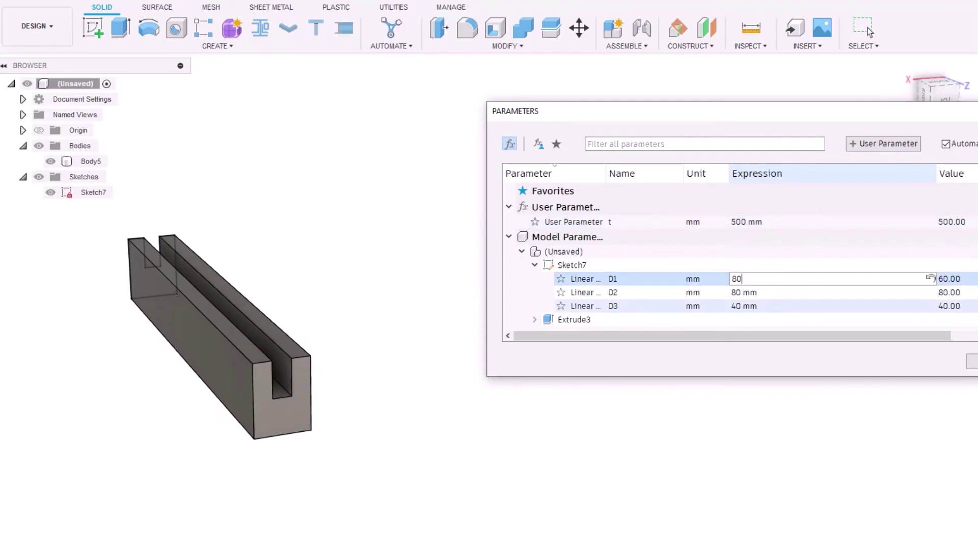
pyautogui.press('Return')
pyautogui.click(745, 305)
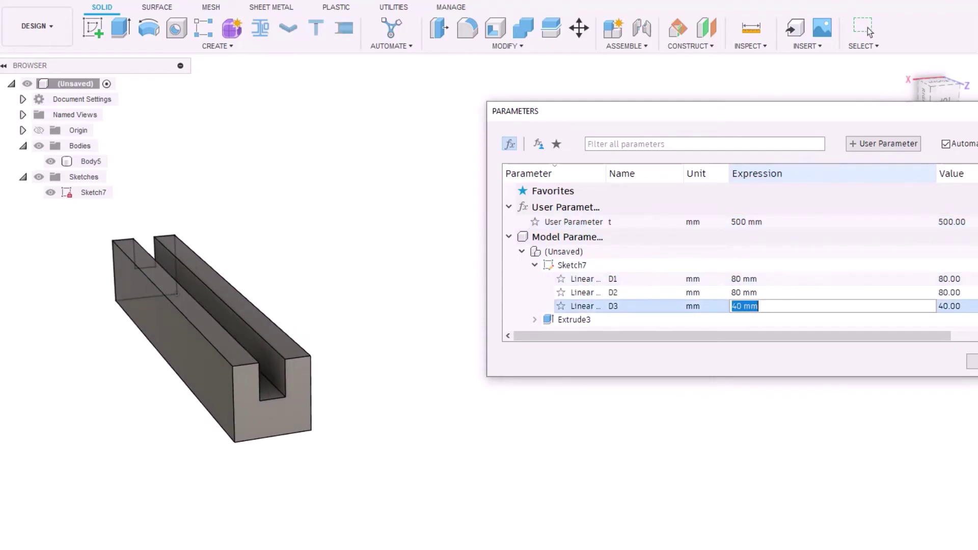
pyautogui.keyDown('shift'); pyautogui.moveTo(356, 305); pyautogui.dragTo(382, 291, button='middle'); pyautogui.keyUp('shift')
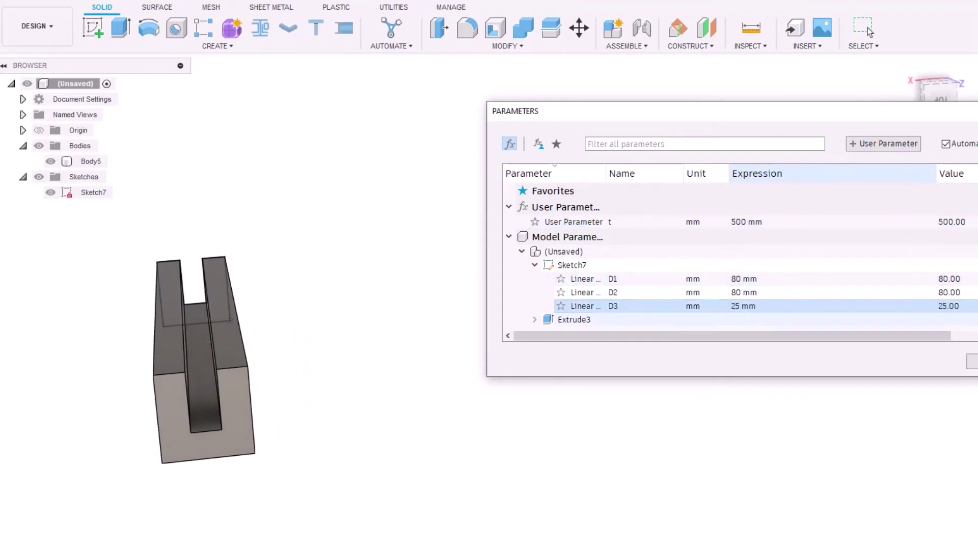
# Step: Set the model parameter D3 to 37 mm and open the D2 expression for editing
pyautogui.click(745, 306)
pyautogui.write('37')
pyautogui.press('Return')
pyautogui.click(745, 292)
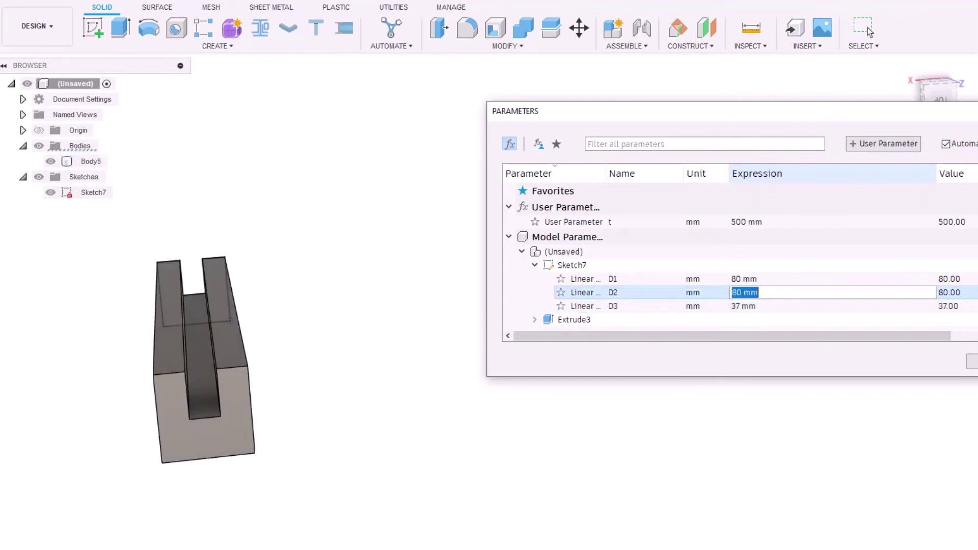
pyautogui.keyDown('shift'); pyautogui.moveTo(306, 305); pyautogui.dragTo(372, 288, button='middle'); pyautogui.keyUp('shift')
pyautogui.keyDown('shift'); pyautogui.moveTo(372, 288); pyautogui.dragTo(387, 285, button='middle'); pyautogui.keyUp('shift')
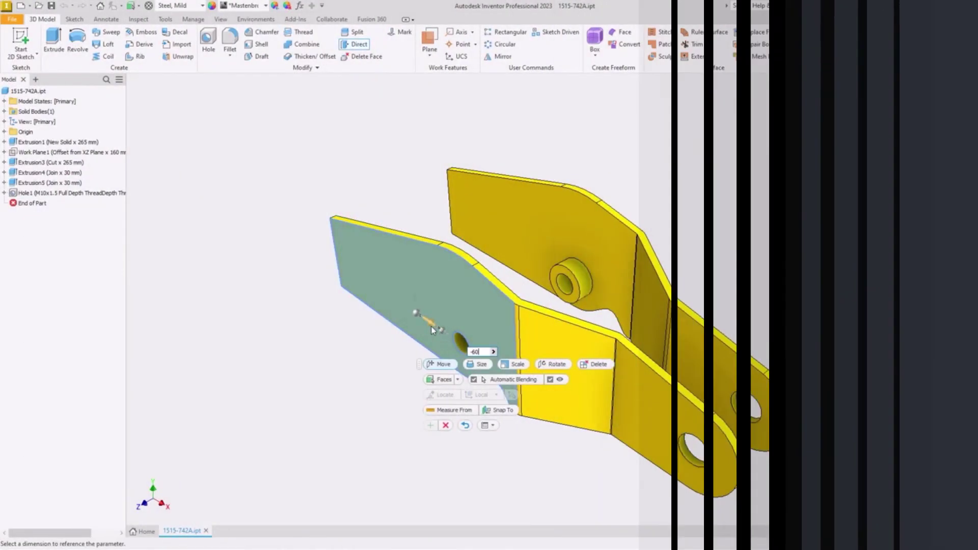
# Step: In Inventor, use Direct edit on the yellow bracket to move the near arm's flat face by -60 and pick the boss and hole faces
pyautogui.click(431, 326)
pyautogui.click(585, 276)
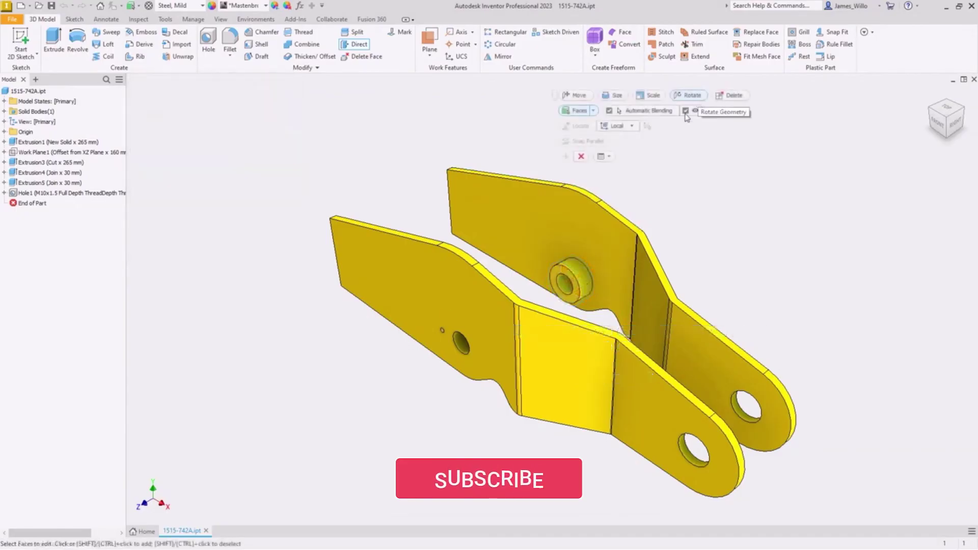
pyautogui.click(467, 356)
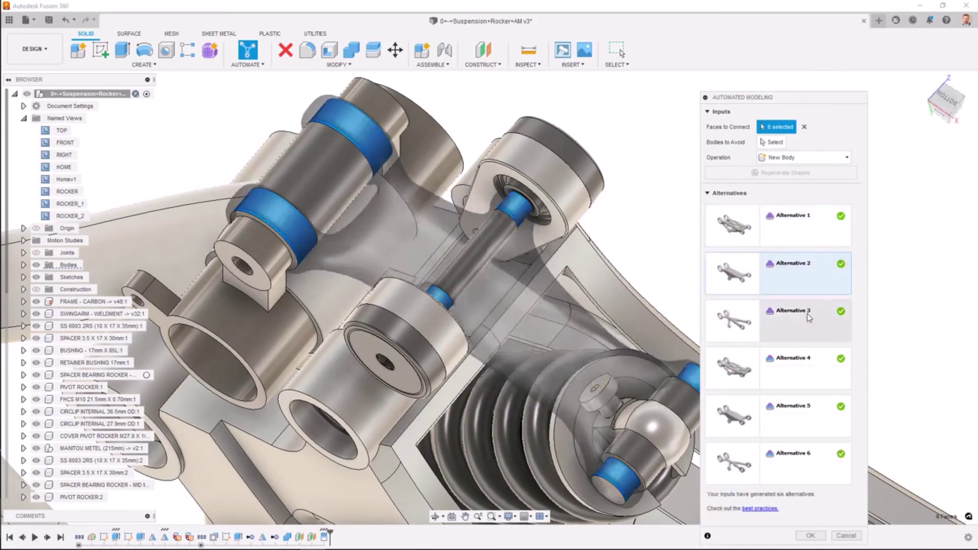
# Step: In Fusion 360, choose Alternative 4 for the suspension rocker's automated model and create it as a new body
pyautogui.click(794, 366)
pyautogui.click(809, 536)
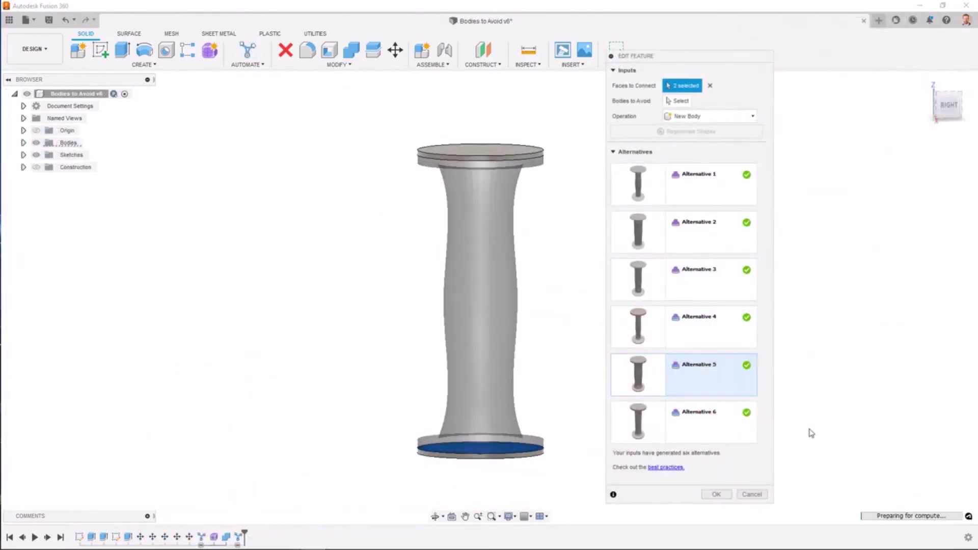
# Step: Choose Alternative 1 for the automated column shape that avoids the red rods
pyautogui.click(716, 190)
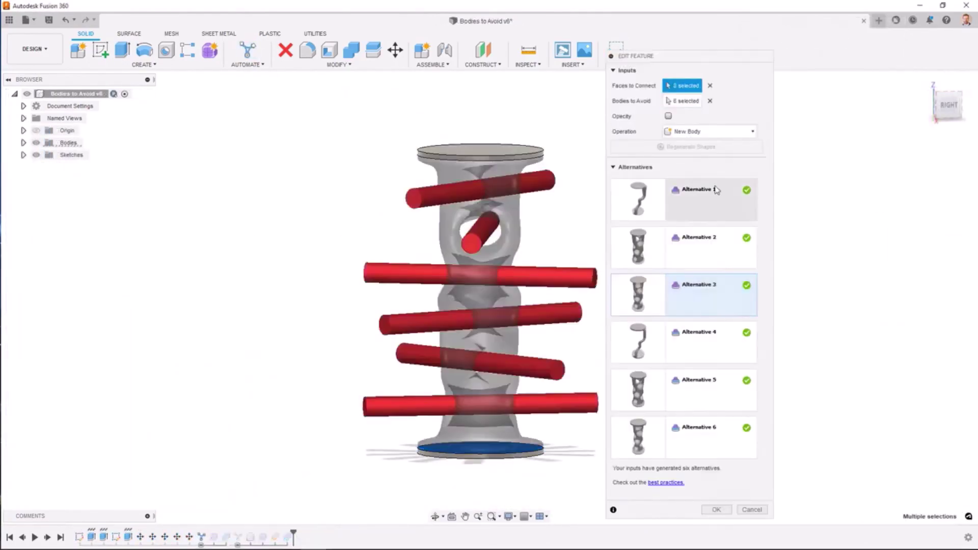